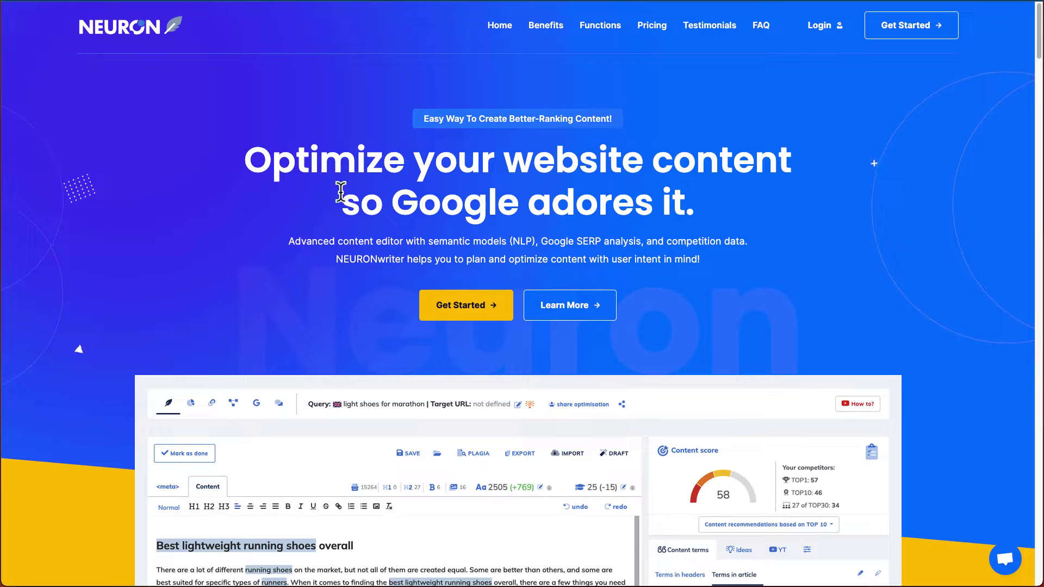
Step: Scroll the home page down to the 'NLP-based recommendations for content' section showing NLP Terms
scroll(195, 269, "down", 5)
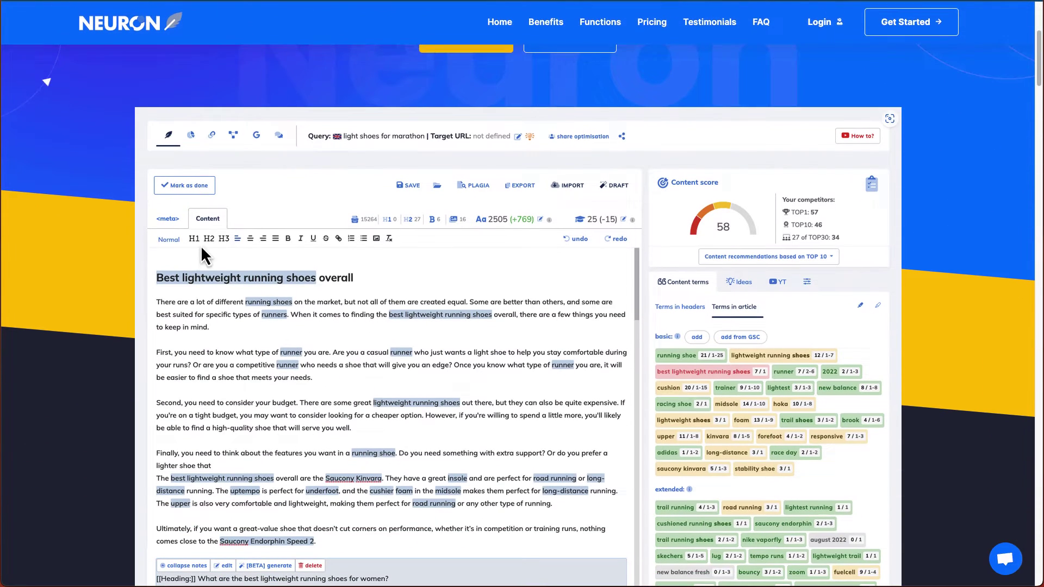
scroll(589, 331, "down", 2)
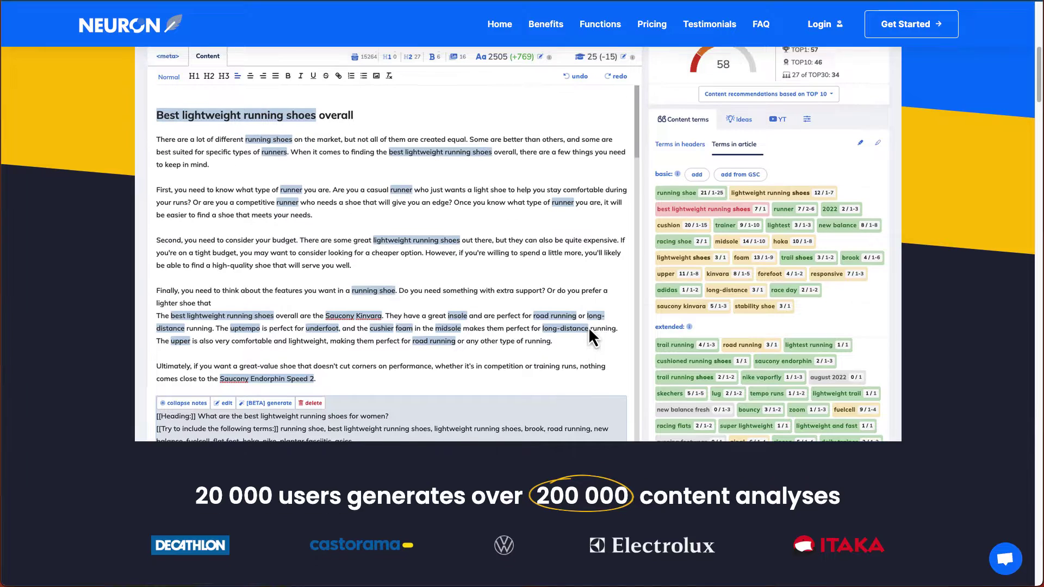
scroll(589, 328, "up", 3)
scroll(588, 327, "down", 6)
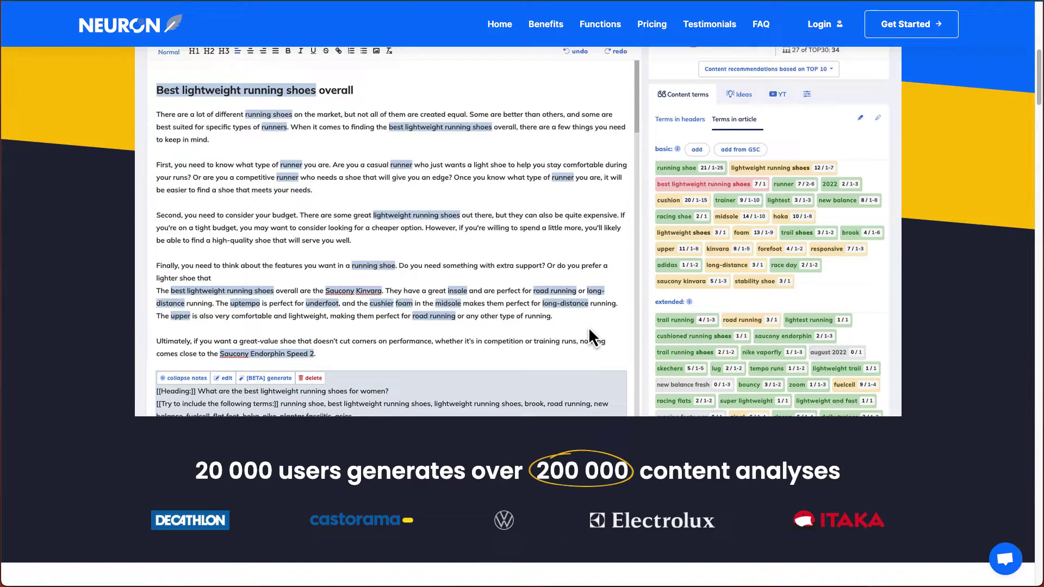
scroll(593, 335, "down", 7)
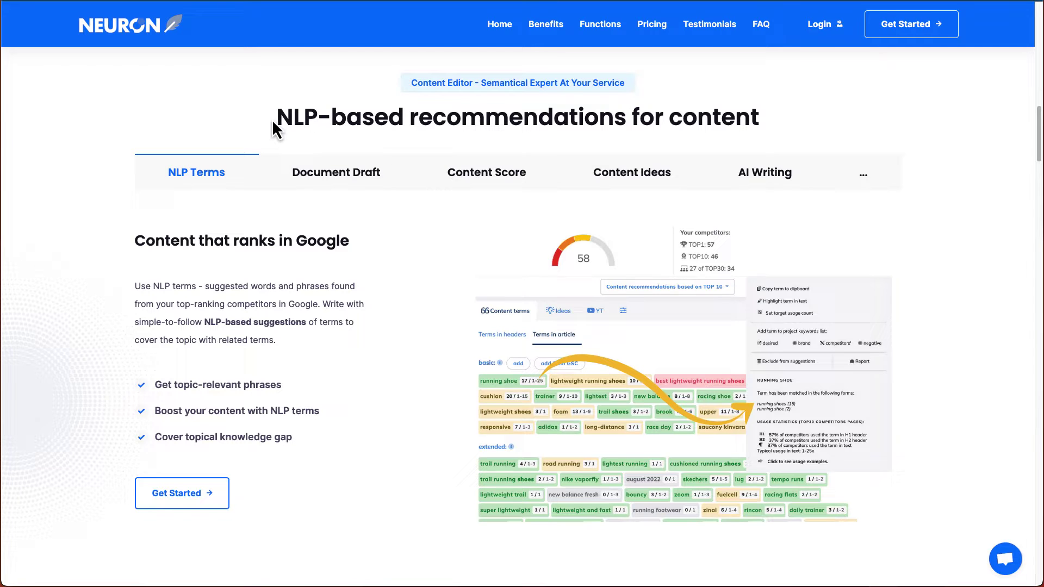
Step: Highlight the NLP recommendations headline, then view the Document Draft, Content Score, Content Ideas and AI Writing tabs
left_click_drag(275, 131, 788, 138)
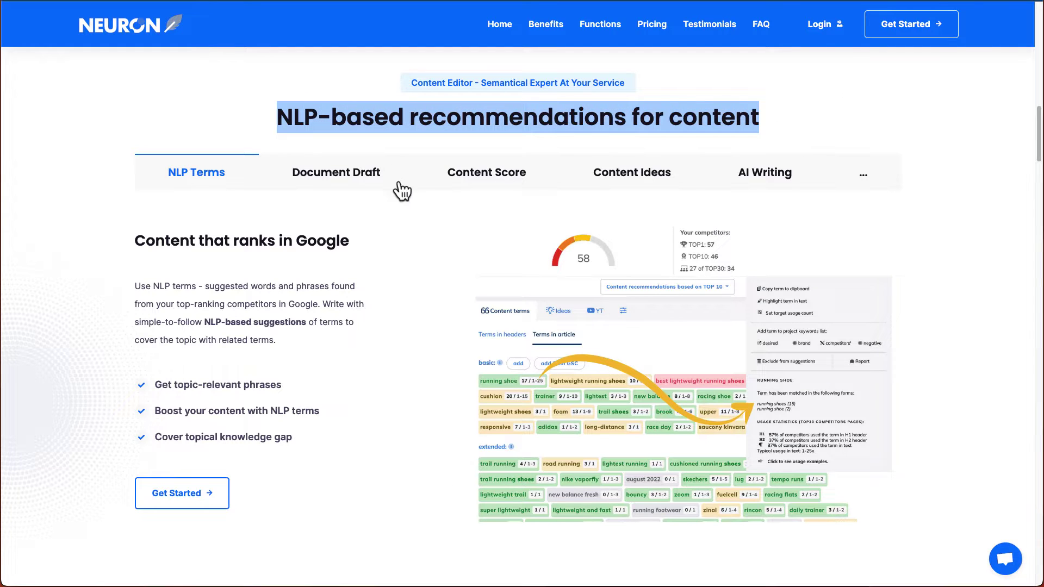
left_click(353, 192)
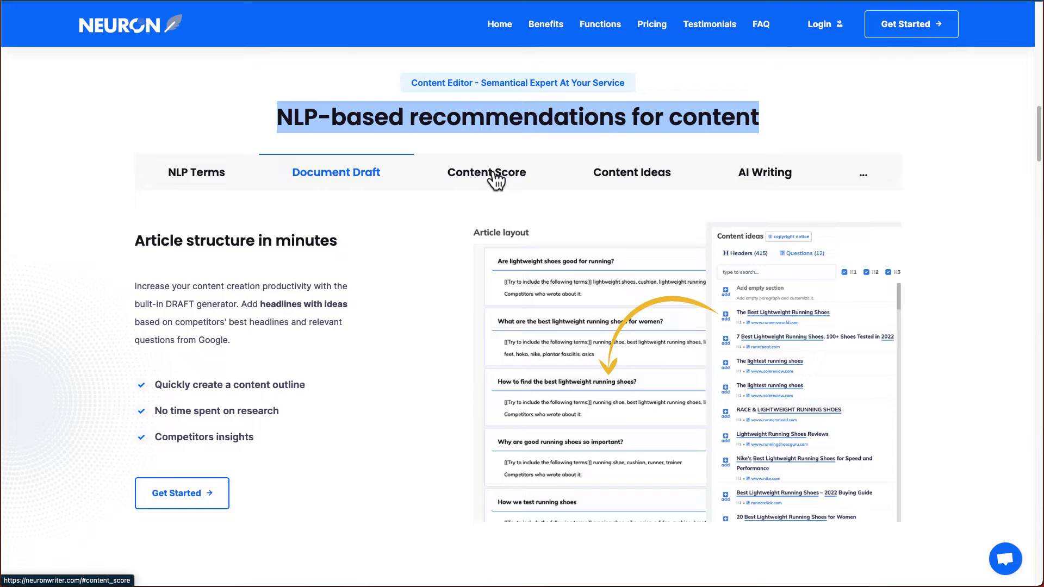
left_click(494, 181)
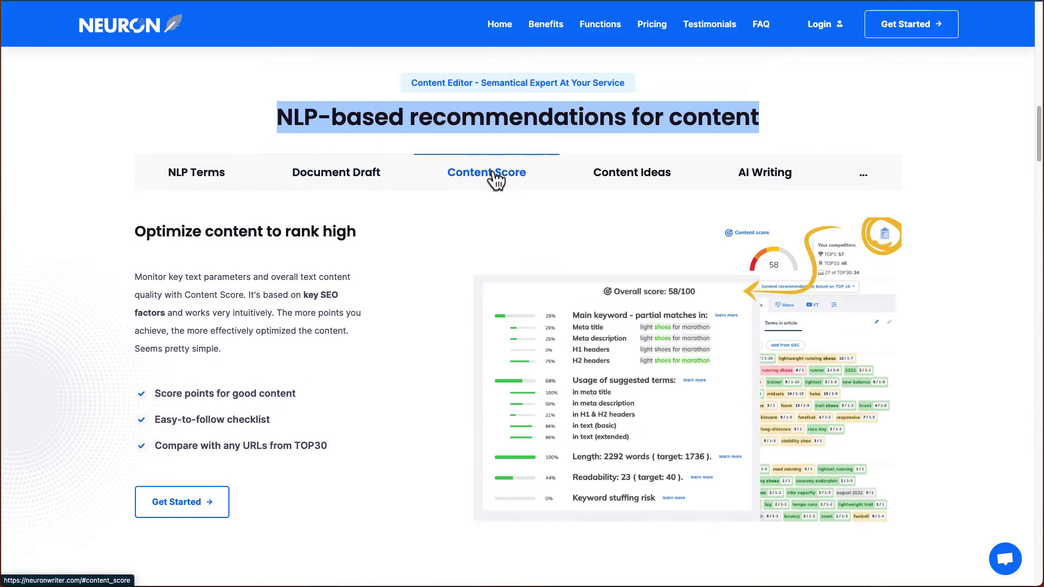
left_click(615, 188)
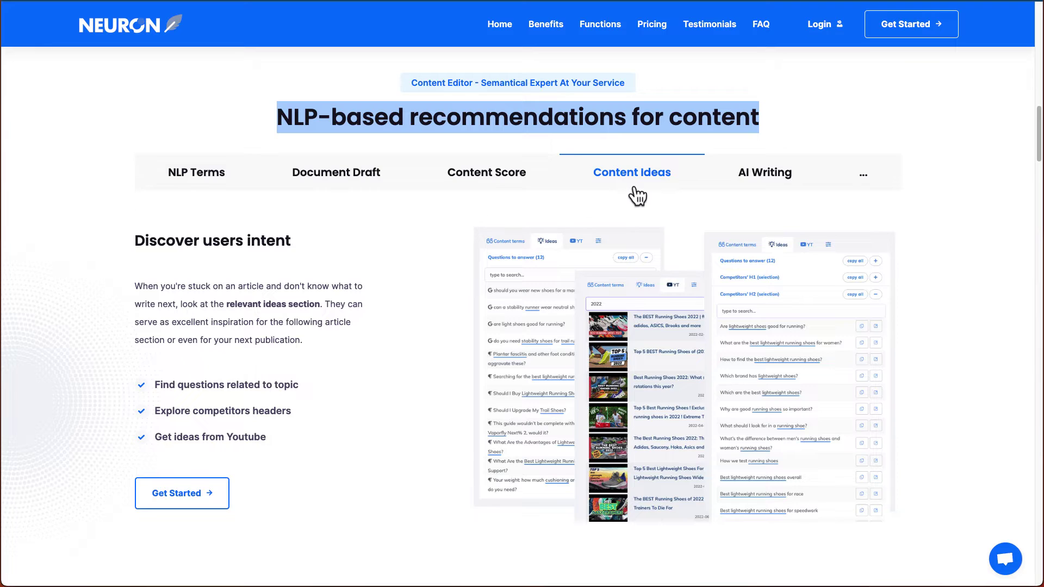
left_click(770, 186)
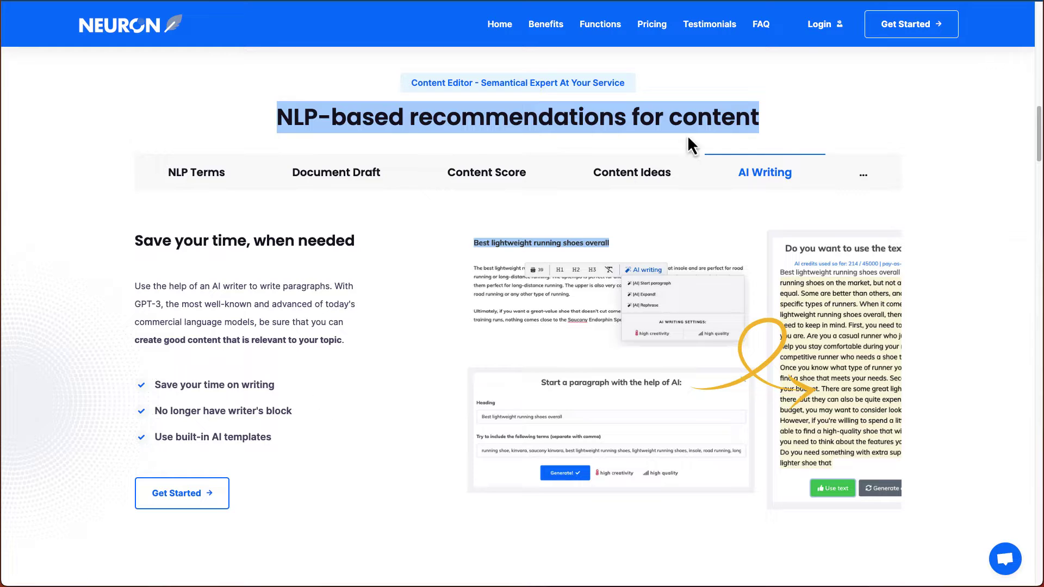
scroll(459, 344, "down", 2)
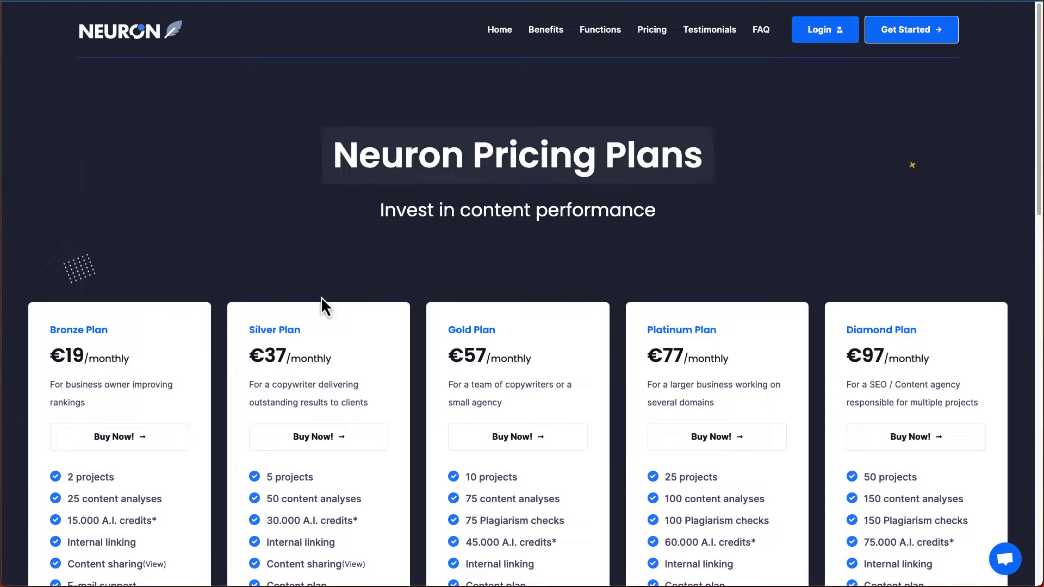
Step: Scroll through the pricing page to see every plan card's feature list
scroll(321, 298, "down", 1)
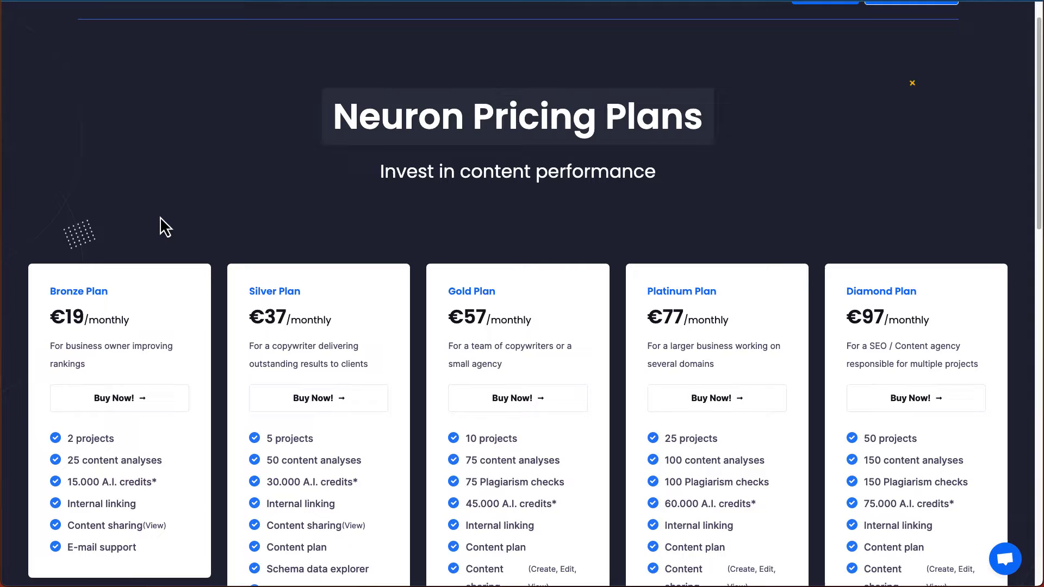
scroll(160, 217, "down", 3)
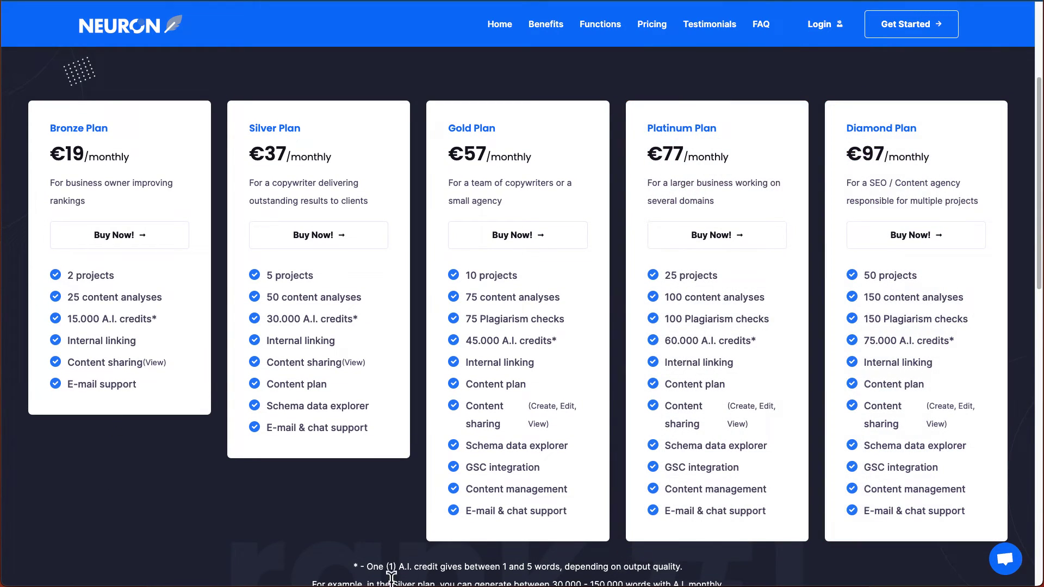
scroll(1033, 455, "up", 2)
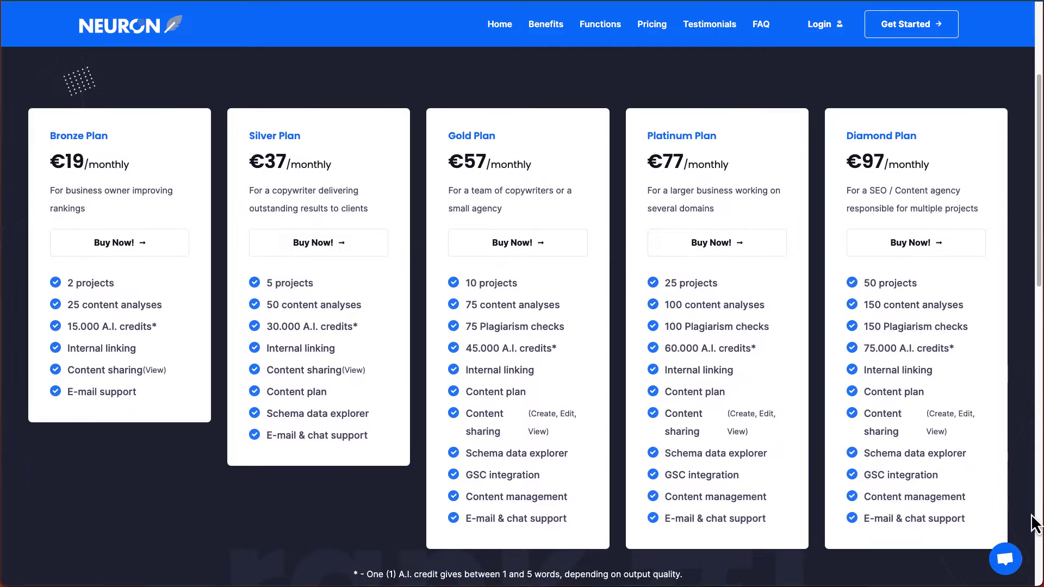
scroll(1033, 478, "down", 2)
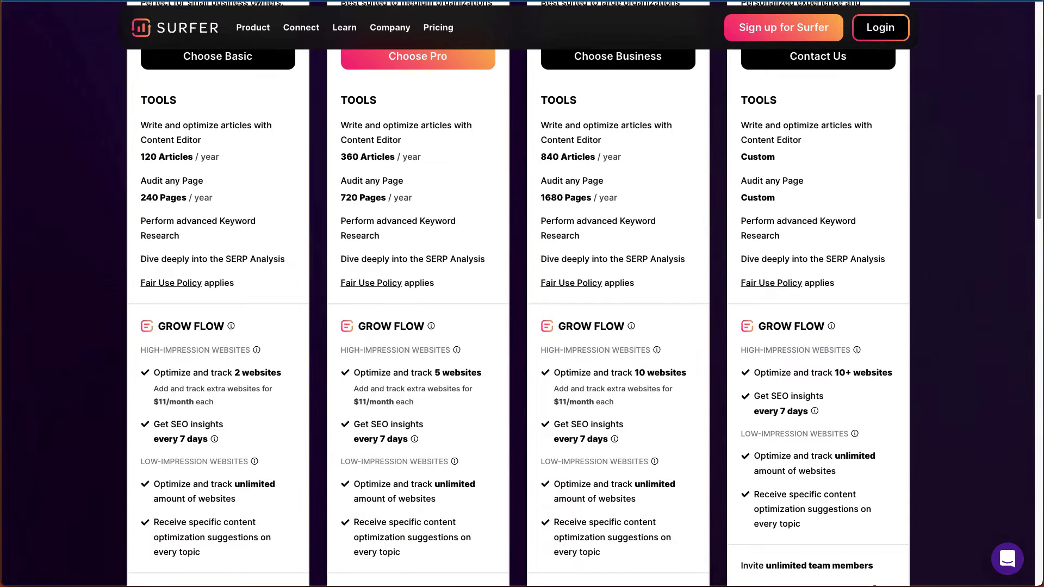
Step: Scroll to Surfer's plan cards and highlight the Pro plan's 360 Articles / year limit
scroll(555, 170, "up", 8)
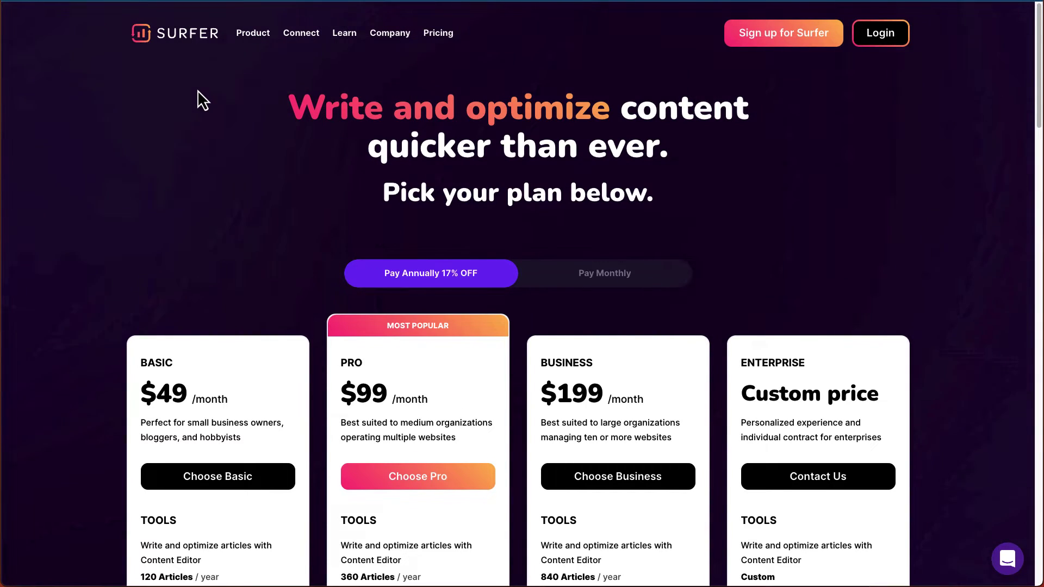
scroll(307, 219, "down", 3)
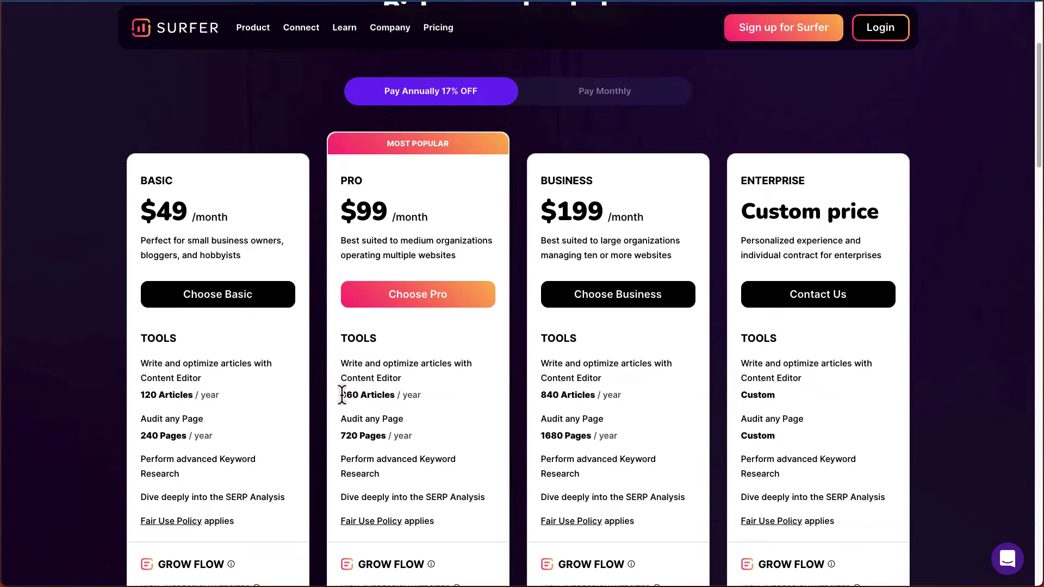
left_click_drag(344, 396, 429, 397)
left_click(443, 400)
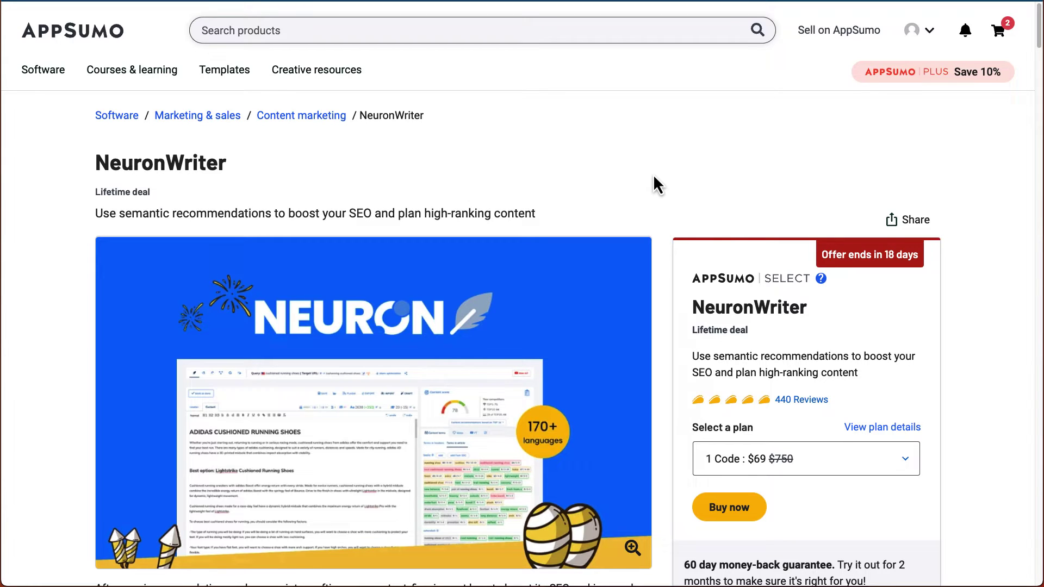
Step: Jump to Plans & features, check the code plan dropdown unchanged, and view the Single/Double/Multiple tiers
scroll(487, 144, "down", 2)
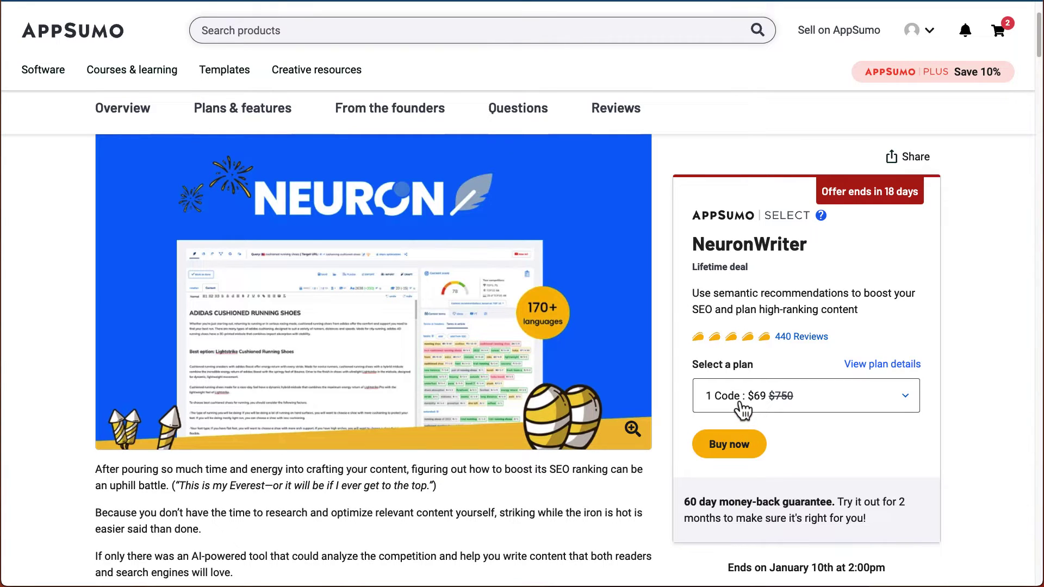
left_click(241, 122)
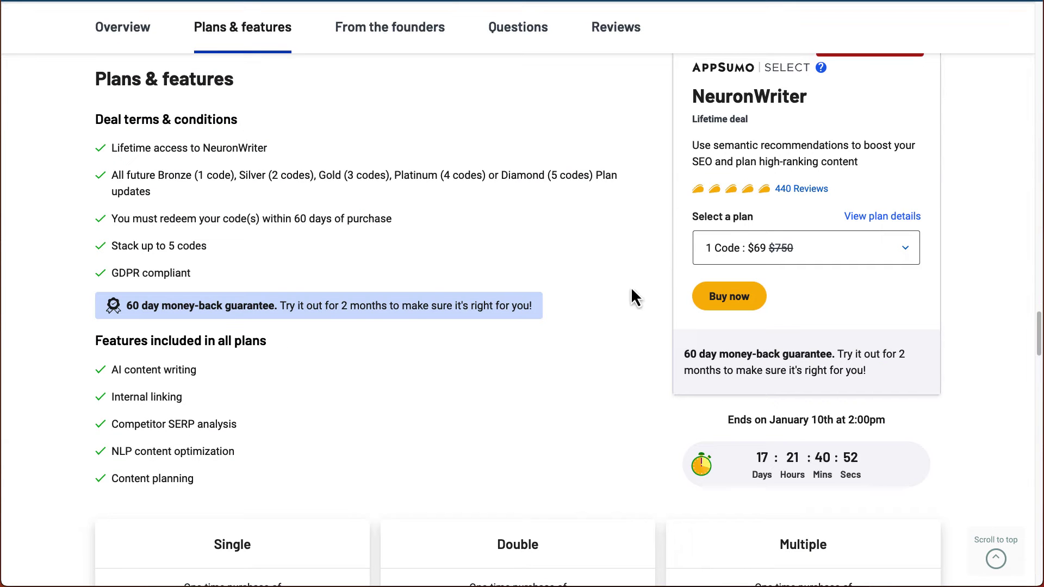
left_click(763, 261)
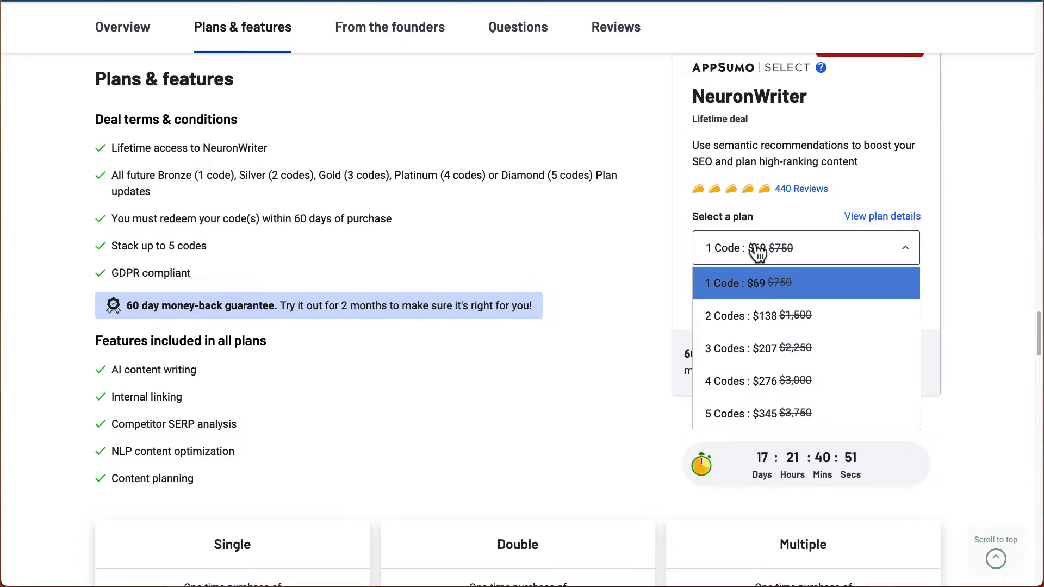
left_click(619, 255)
scroll(618, 248, "down", 8)
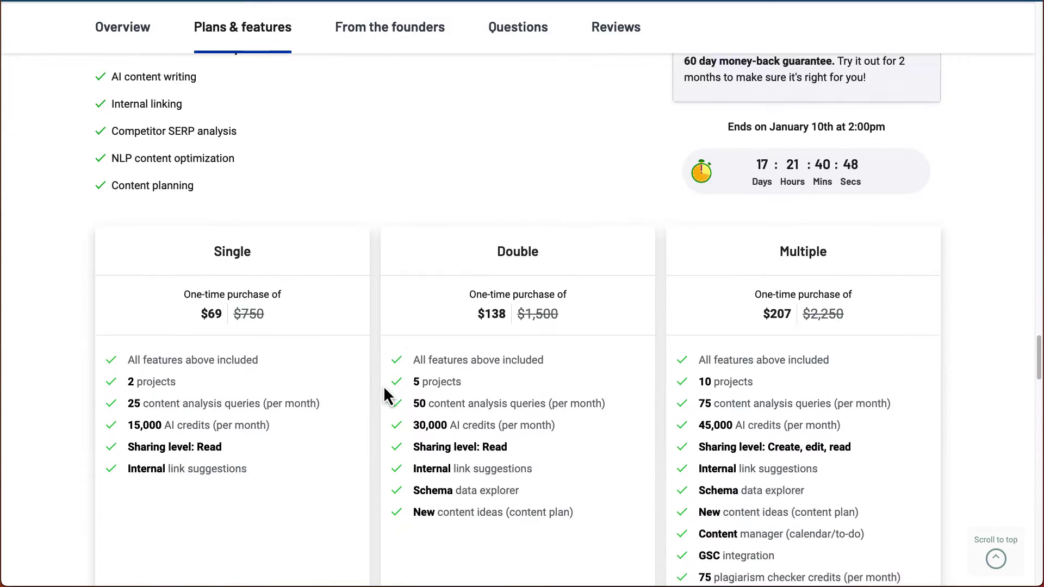
scroll(259, 299, "up", 1)
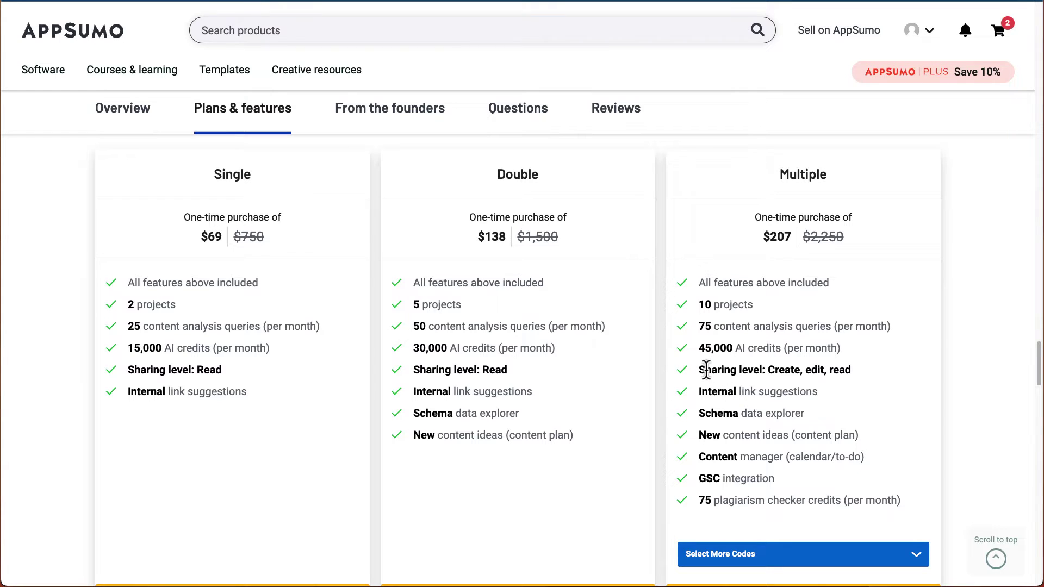
Step: Choose 5 Codes for the Multiple tier so it shows $345 with 50 projects
left_click_drag(707, 367, 916, 508)
left_click(744, 502)
left_click(756, 559)
left_click(741, 531)
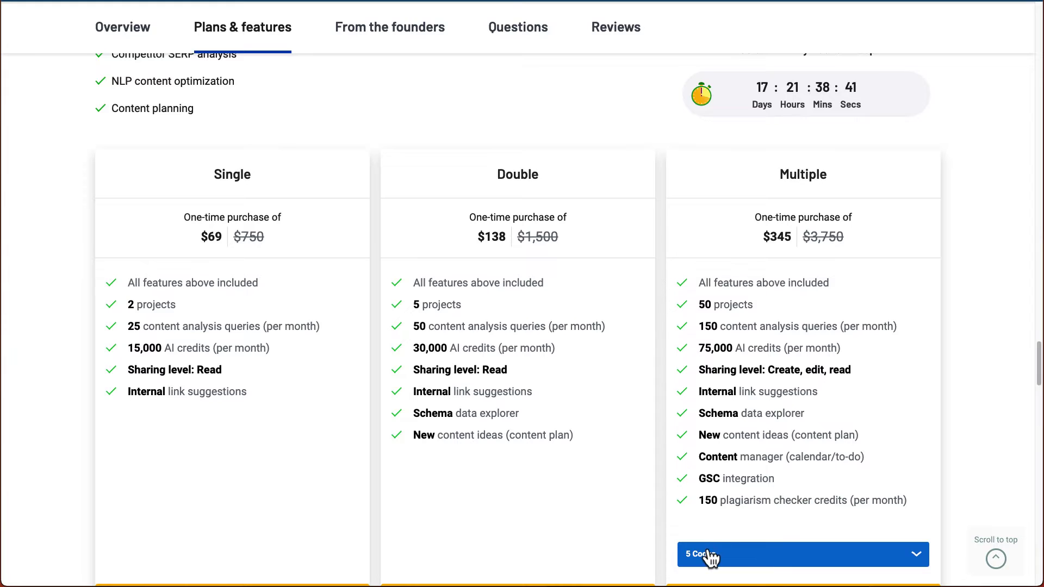
left_click(710, 556)
left_click(651, 224)
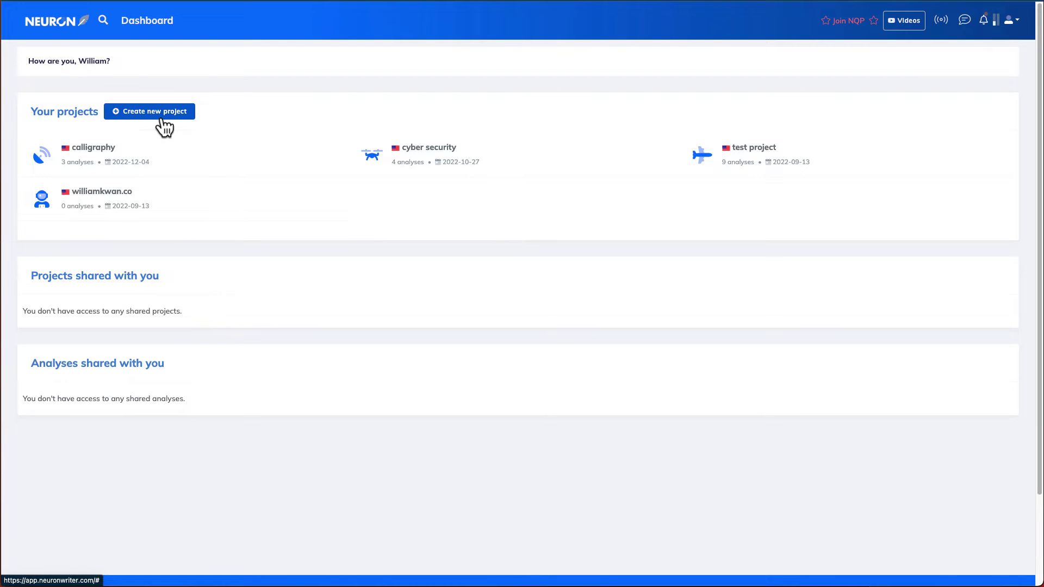
Step: Open test project from the Dashboard's Your projects list
left_click(748, 161)
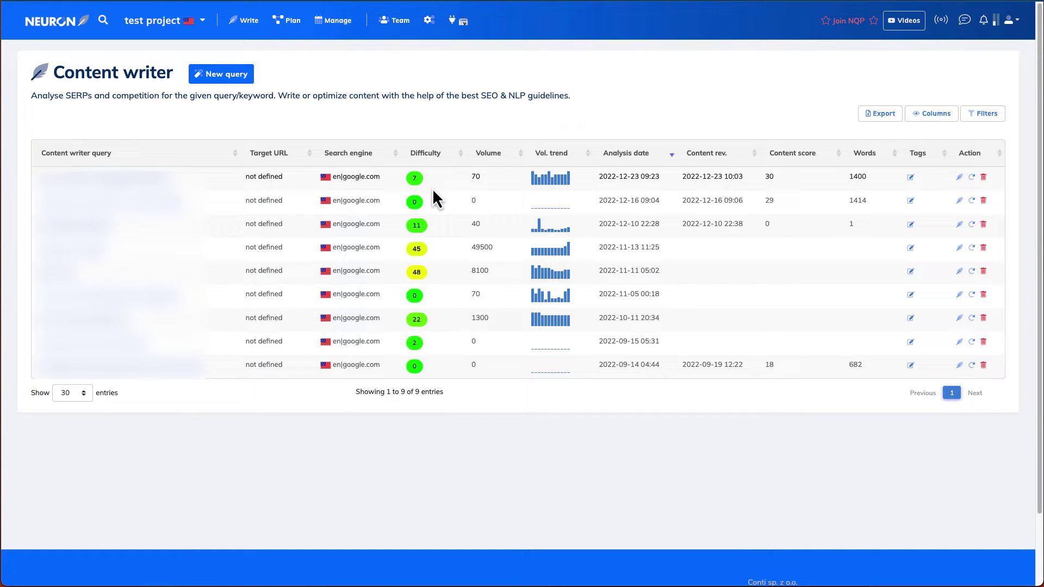
Step: Start a new query titled "how to maintain couple's relationship after having first born baby"
left_click(219, 80)
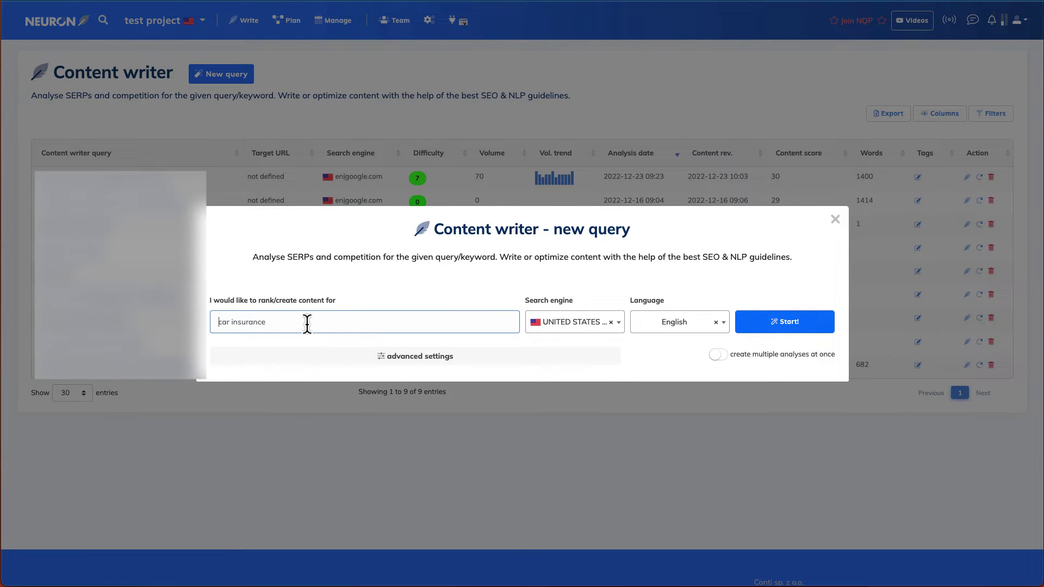
type("how to maintain ccouple's rea")
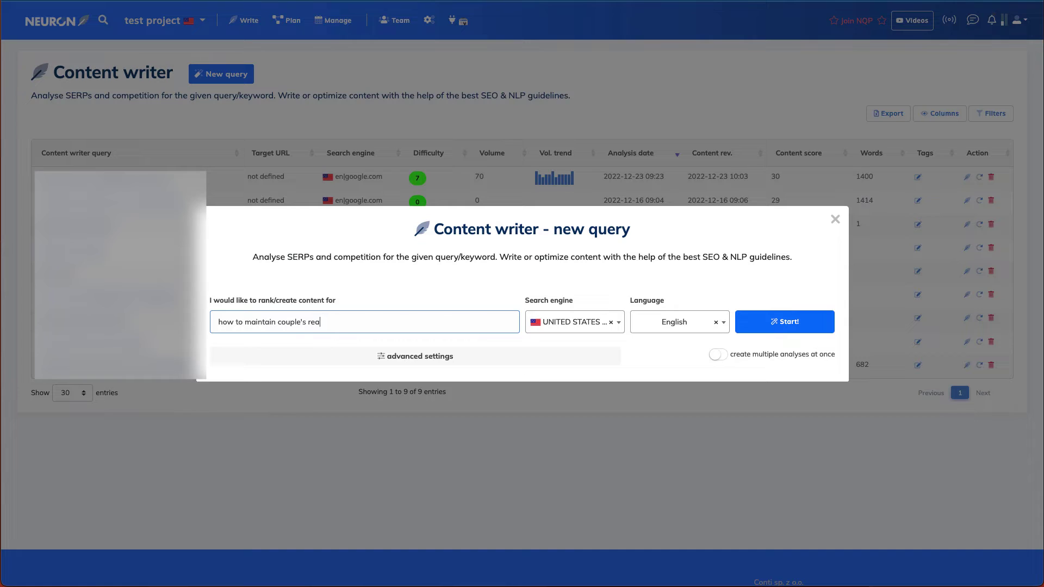
key("BackSpace")
type("lationship after a")
key("BackSpace")
type("having first born bay")
key("BackSpace")
type("by")
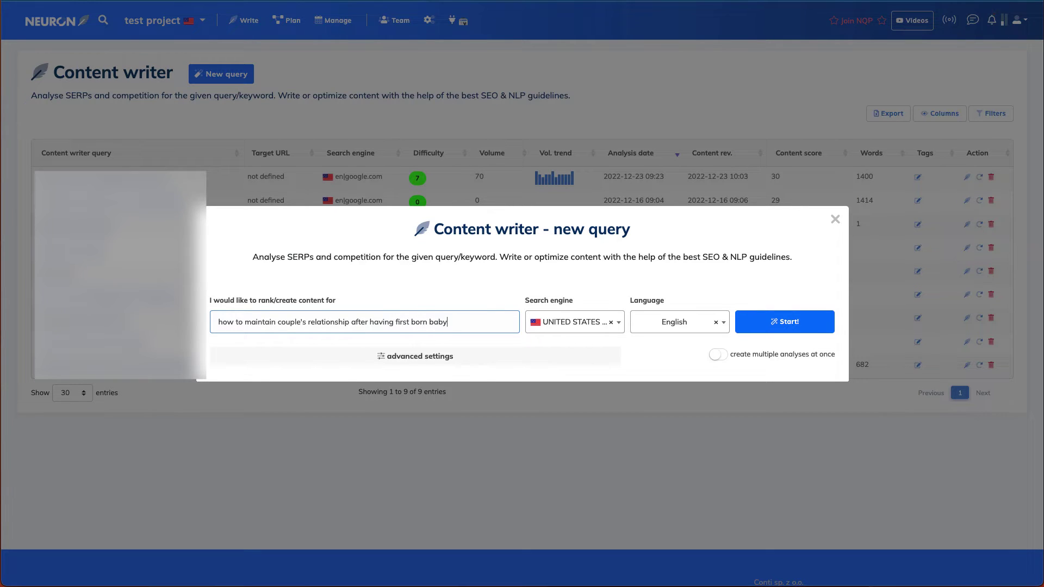
Step: Keep United States (google.com) as the search engine and English as the language
left_click(583, 340)
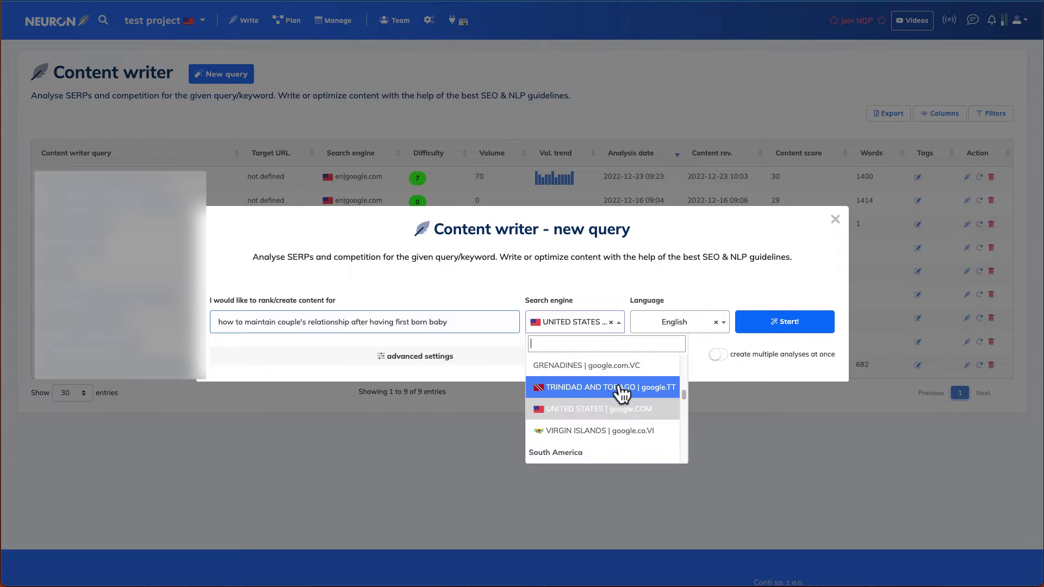
left_click(594, 411)
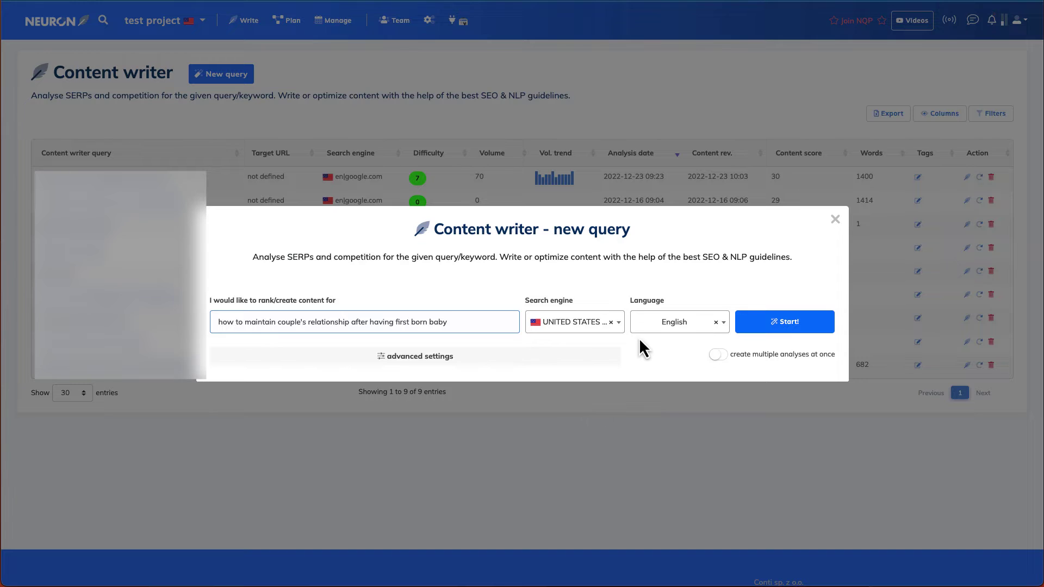
left_click(674, 332)
left_click(673, 329)
Step: Add the additional keywords 'parenting' and 'couple relationship' under advanced settings
left_click(430, 363)
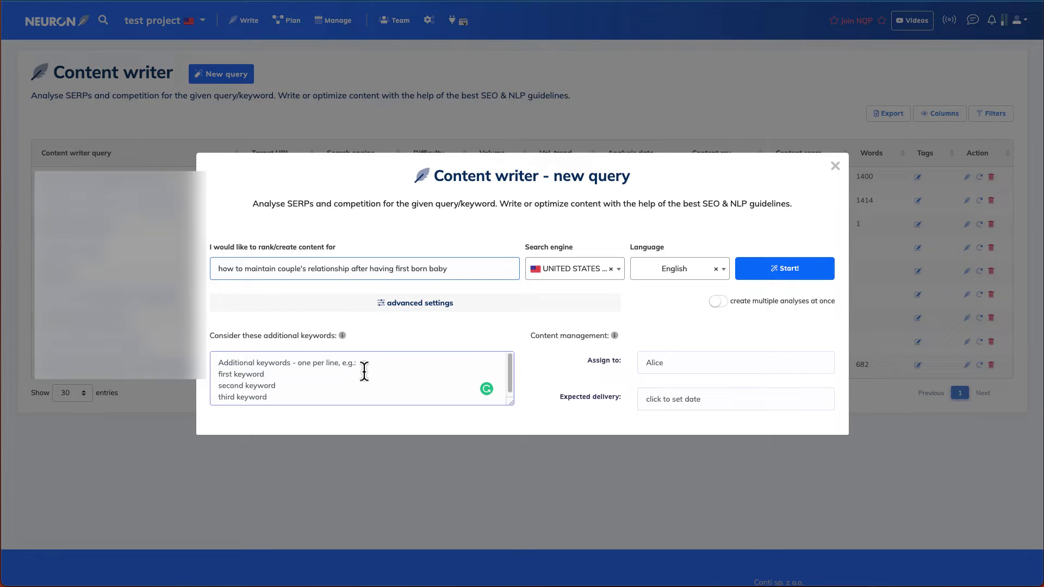
type("pare")
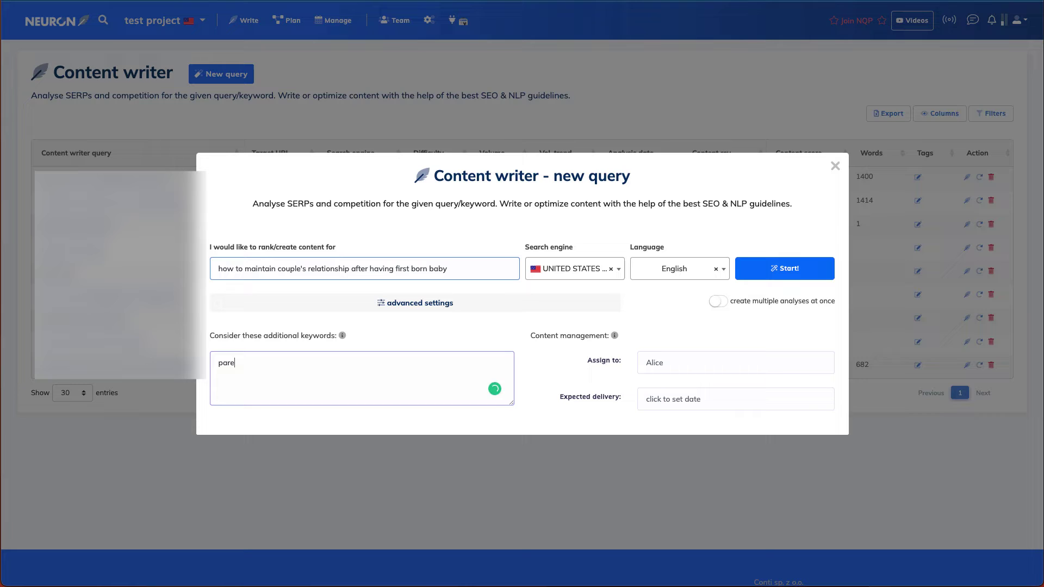
key("BackSpace")
type("tening")
key("BackSpace")
key("BackSpace")
key("BackSpace")
key("BackSpace")
key("BackSpace")
key("BackSpace")
key("BackSpace")
type("rentingnewbo")
key("BackSpace")
key("BackSpace")
key("BackSpace")
key("BackSpace")
key("BackSpace")
type("couple relationship")
Step: Start the analysis and select the new query's title in the Content writer list
left_click(790, 278)
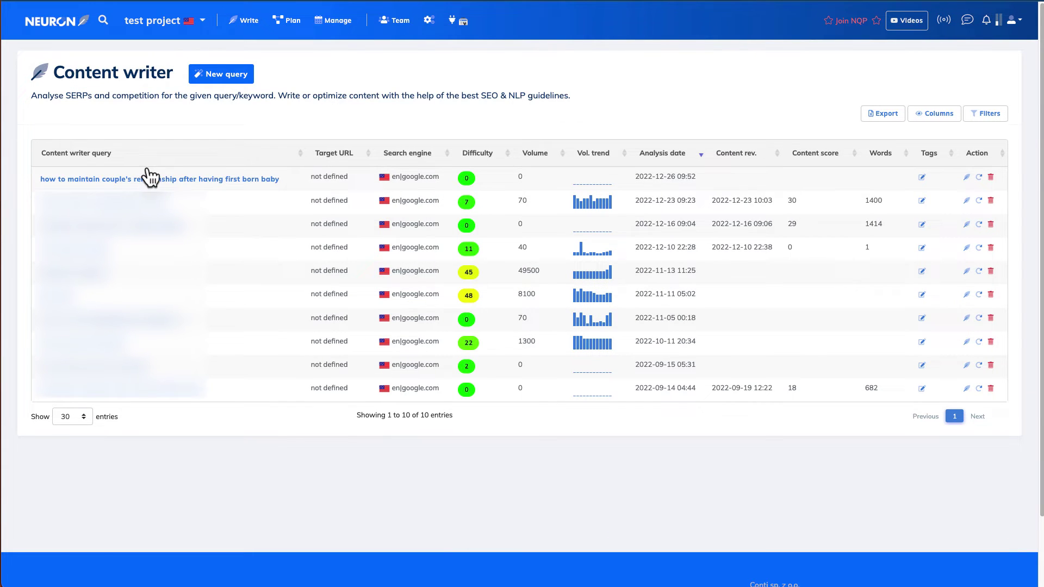
triple_click(220, 182)
left_click(290, 117)
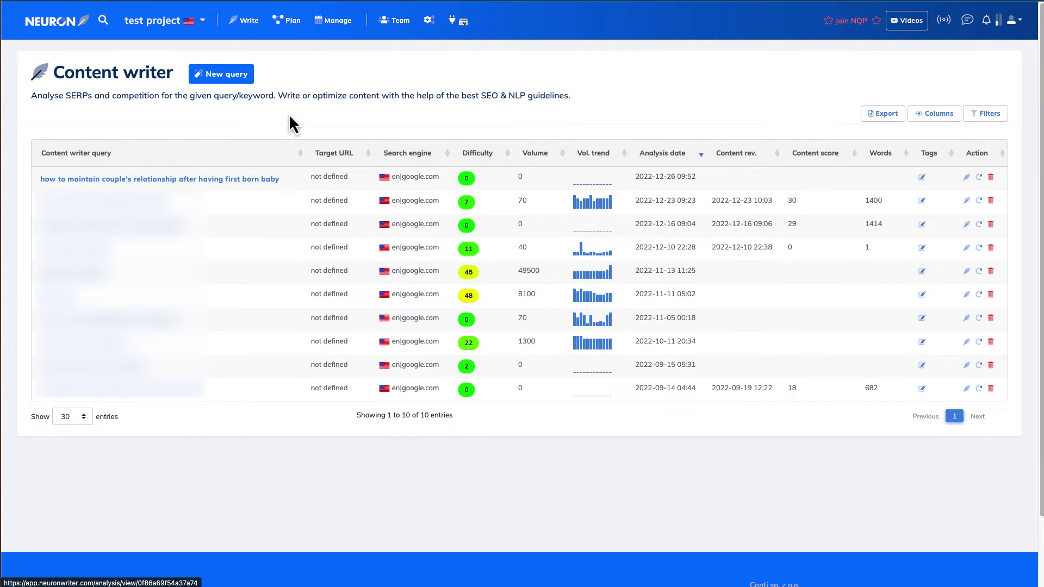
Step: Open the new query and review the competitor list, leaving ranks 2–10 checked
triple_click(218, 184)
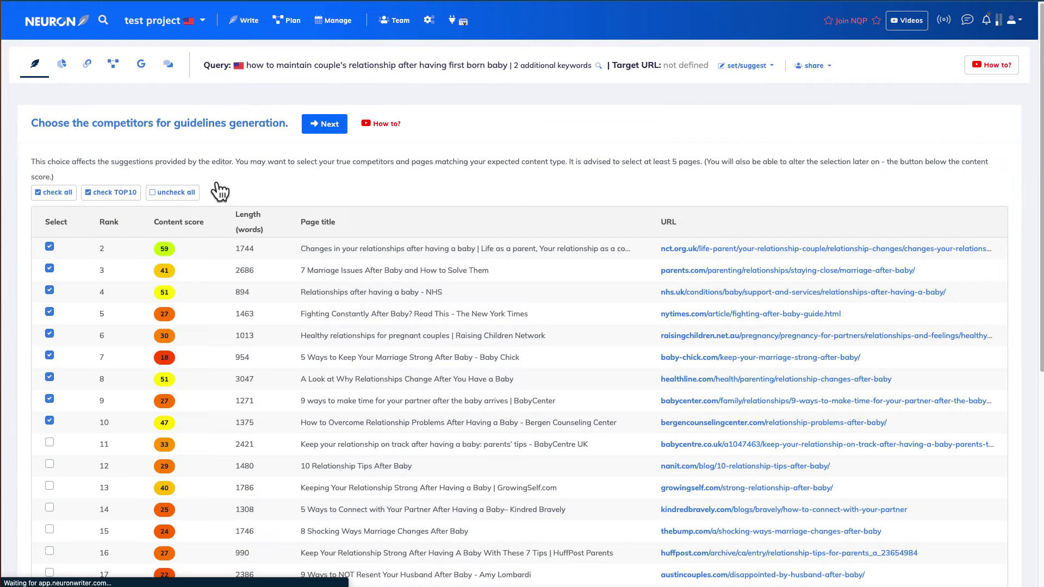
scroll(135, 204, "down", 6)
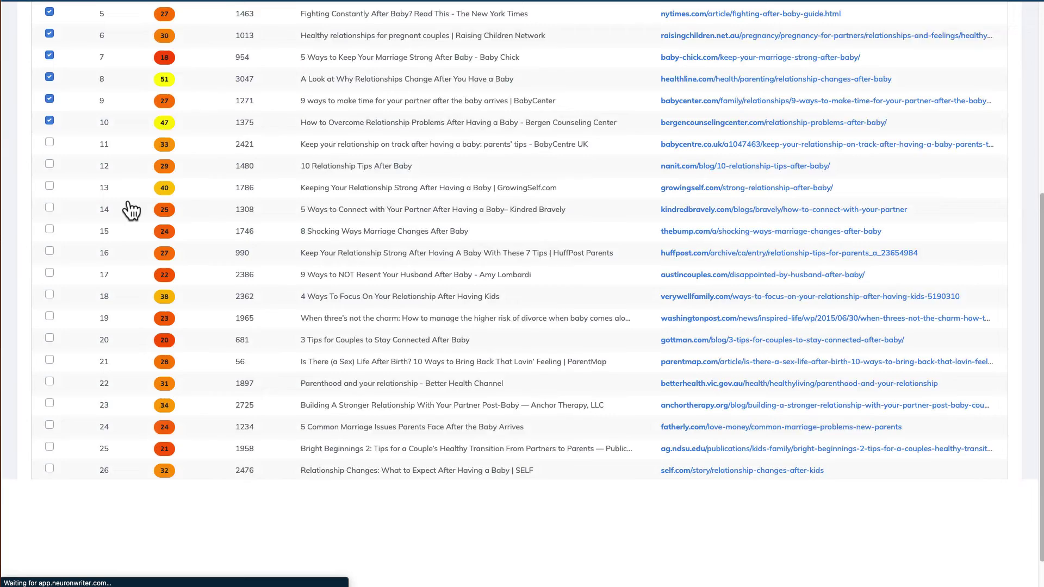
scroll(329, 494, "up", 6)
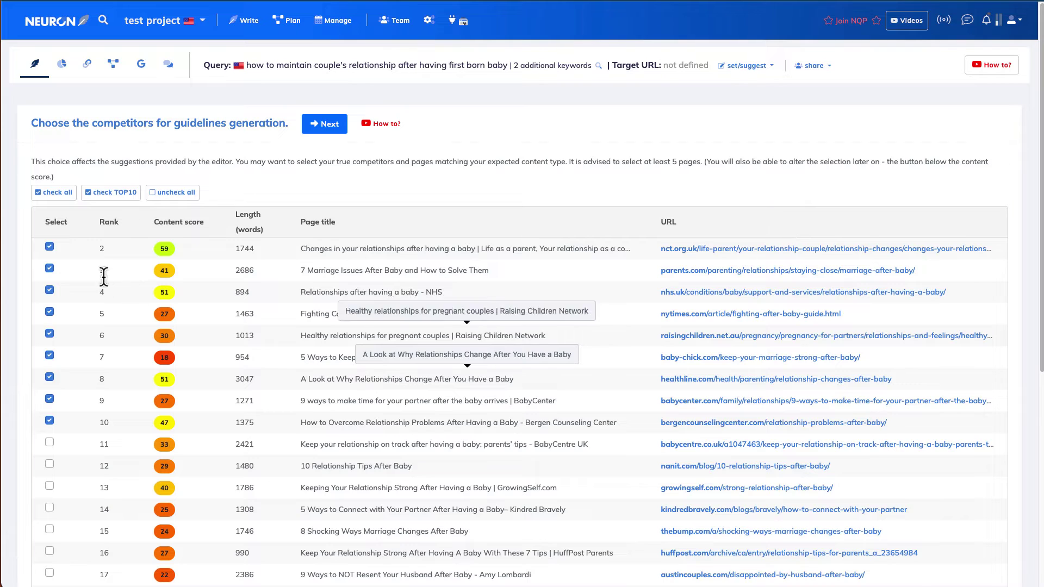
Step: Generate guidelines from the checked competitors, opening an empty editor scoring 0 against a best of 59
left_click(318, 131)
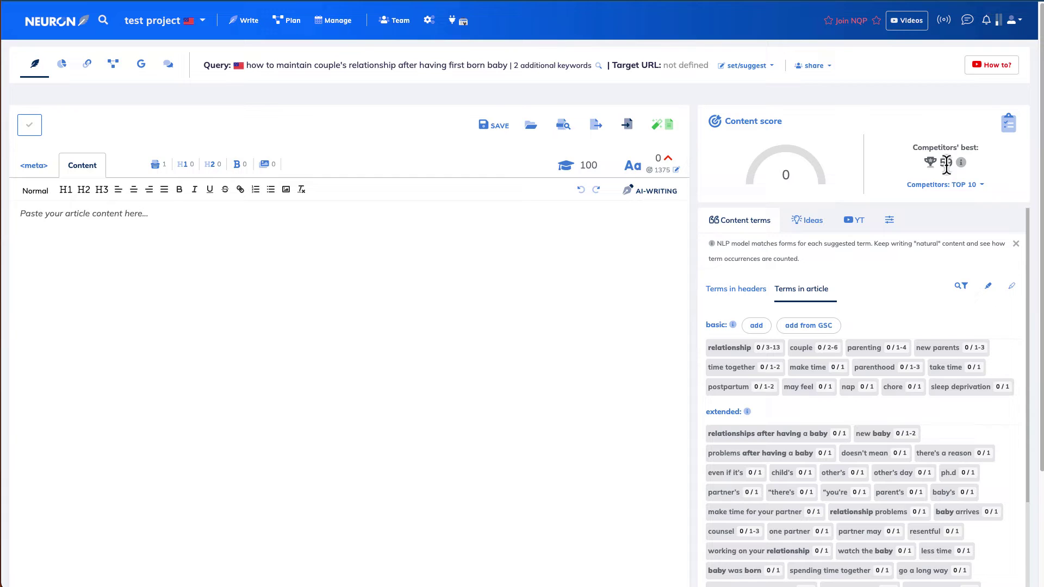
mouse_move(667, 175)
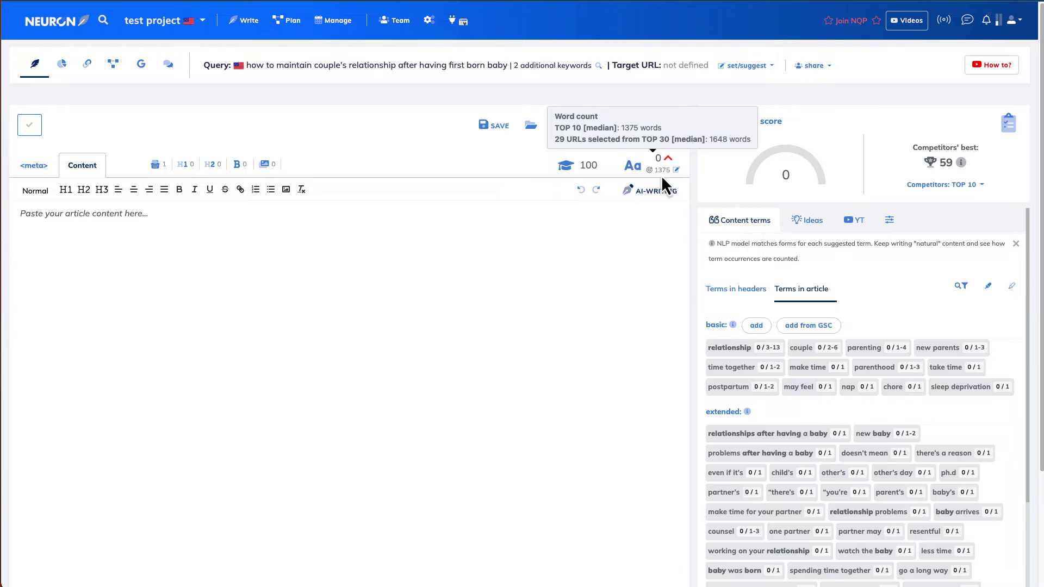
Step: Open GoCharlie's 1 Click Blog under Blogs and set it to 4 H2 and 2 H3 headers
left_click(409, 250)
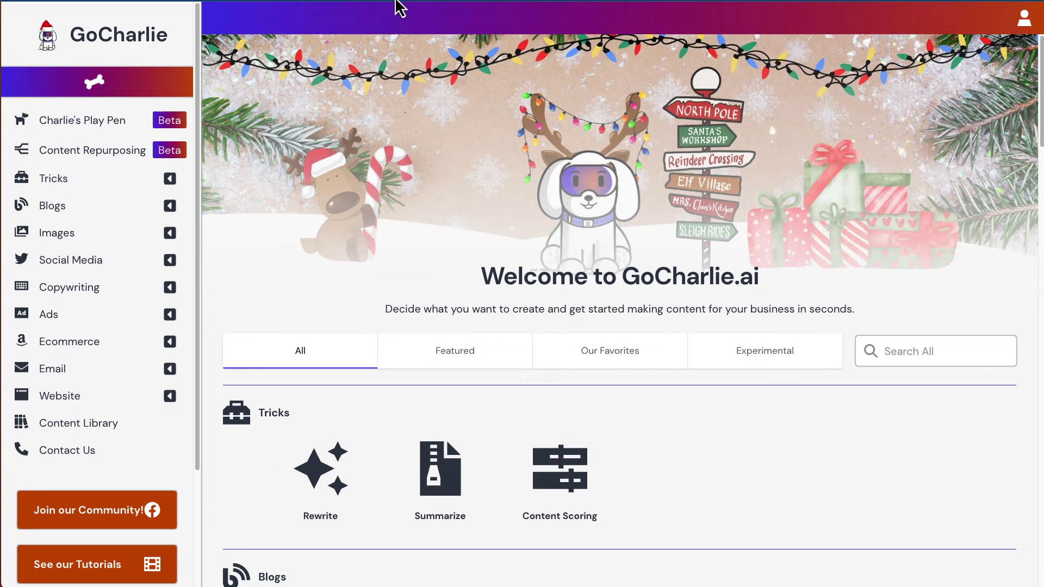
left_click(62, 208)
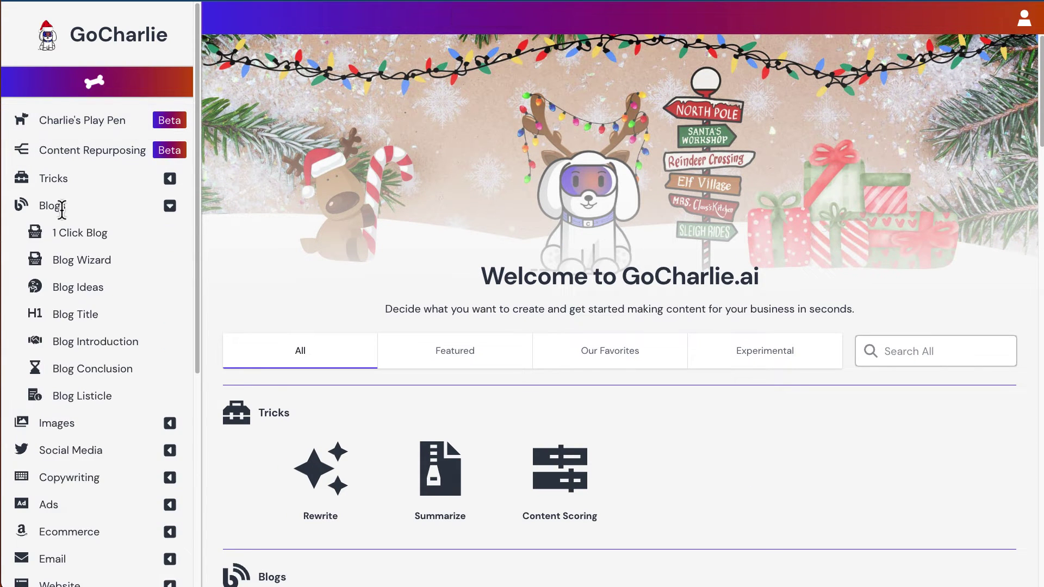
left_click(82, 234)
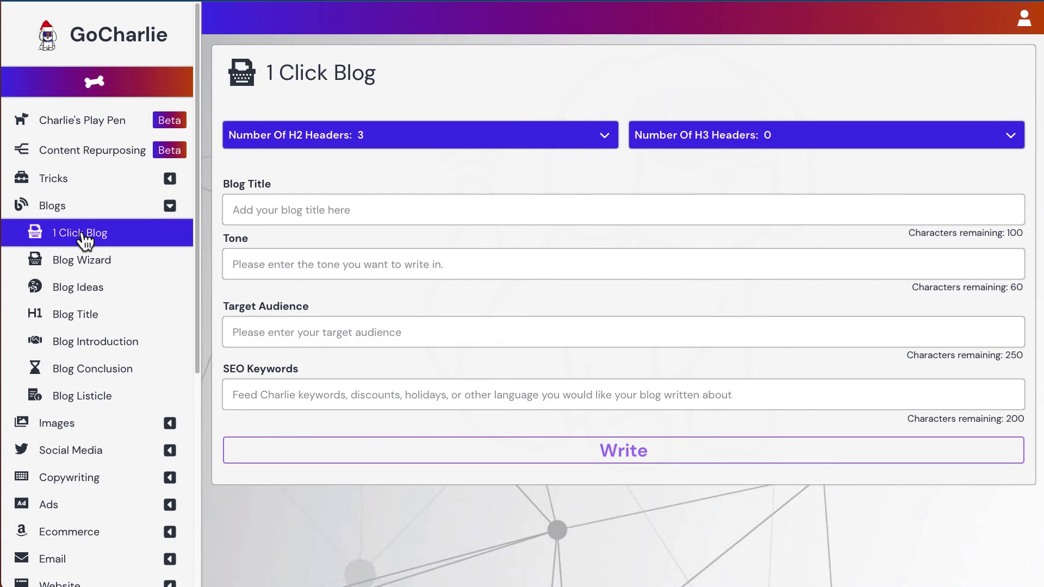
left_click(360, 143)
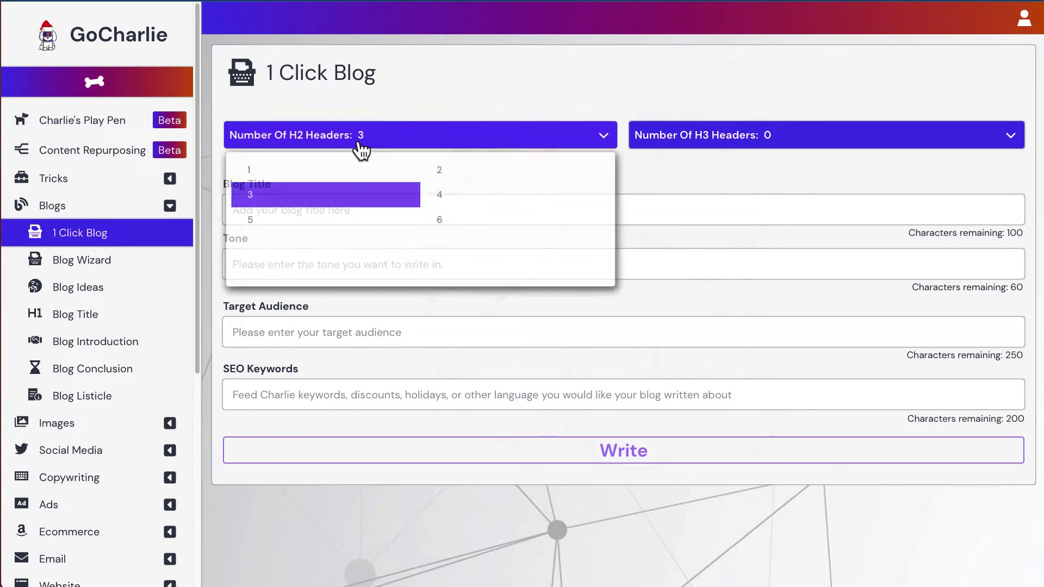
left_click(456, 198)
left_click(709, 142)
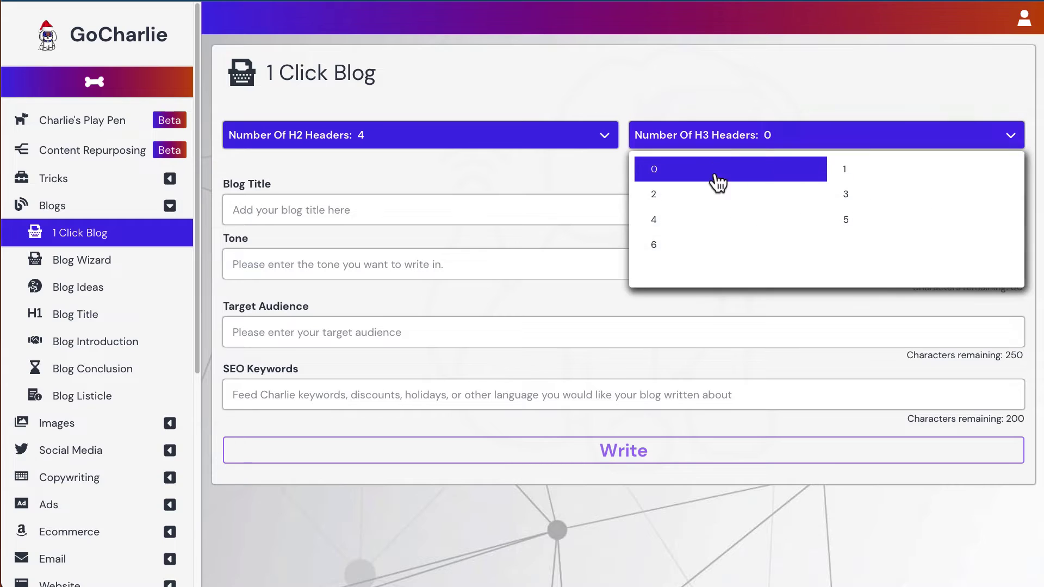
left_click(681, 194)
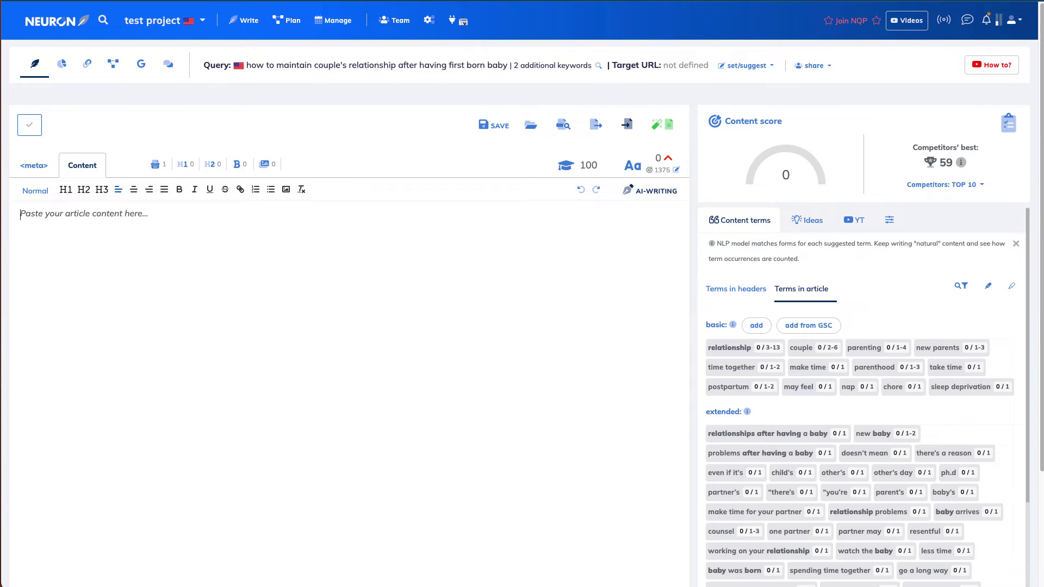
left_click(62, 65)
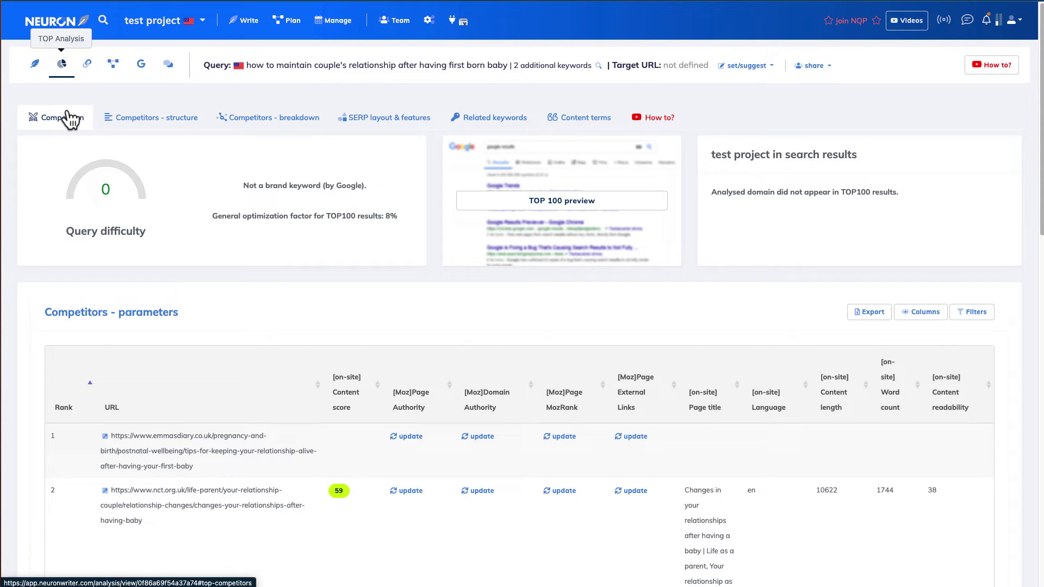
scroll(87, 311, "down", 3)
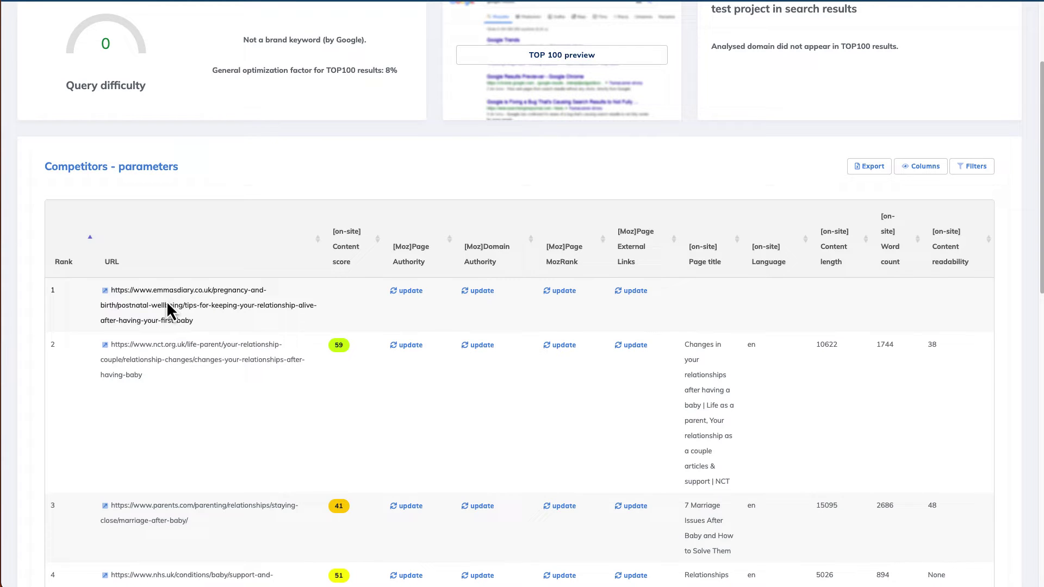
scroll(687, 353, "down", 1)
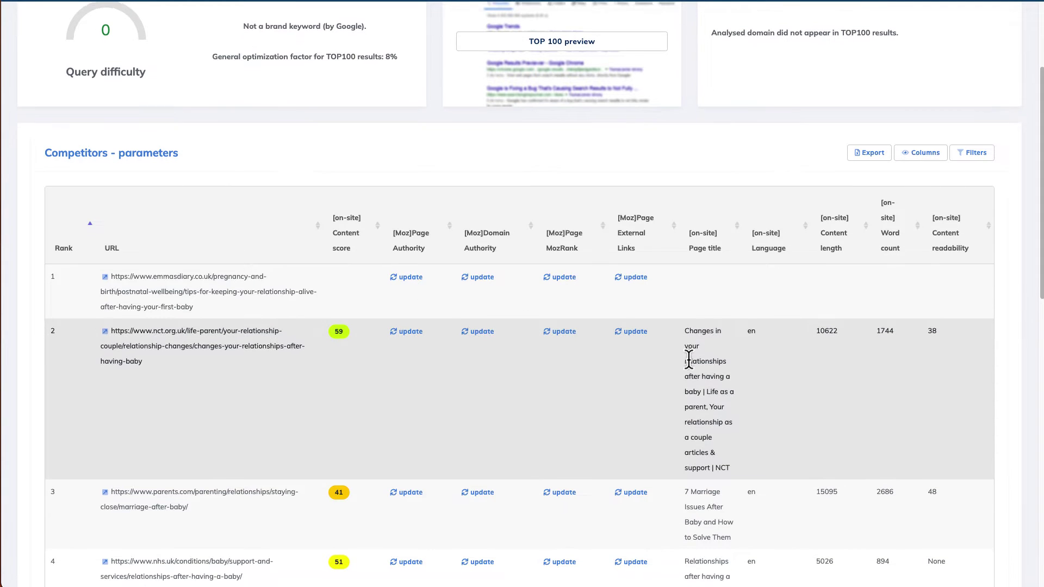
left_click_drag(690, 332, 724, 441)
scroll(707, 386, "down", 3)
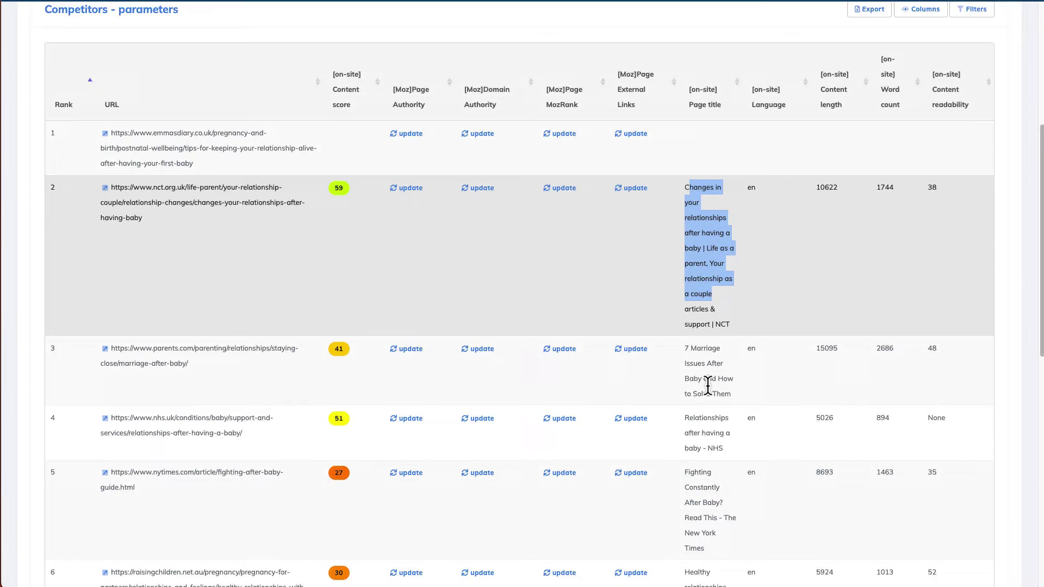
scroll(708, 384, "up", 6)
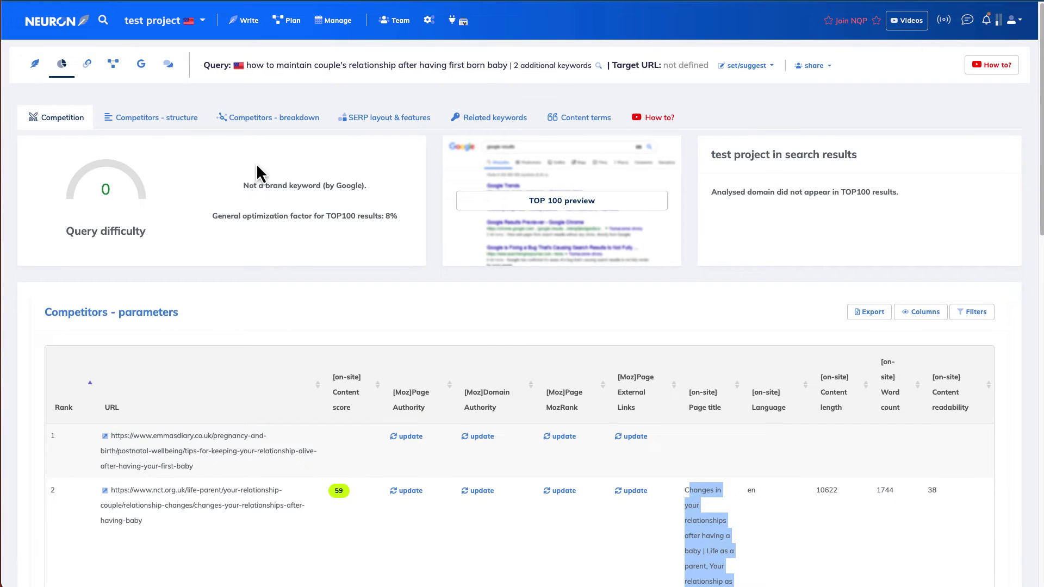
left_click(39, 74)
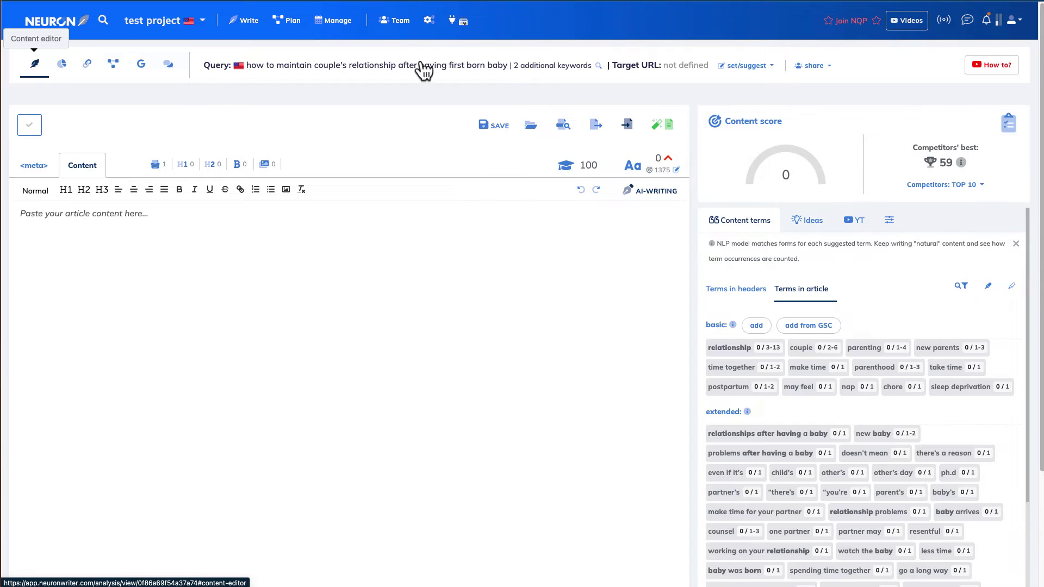
left_click(815, 222)
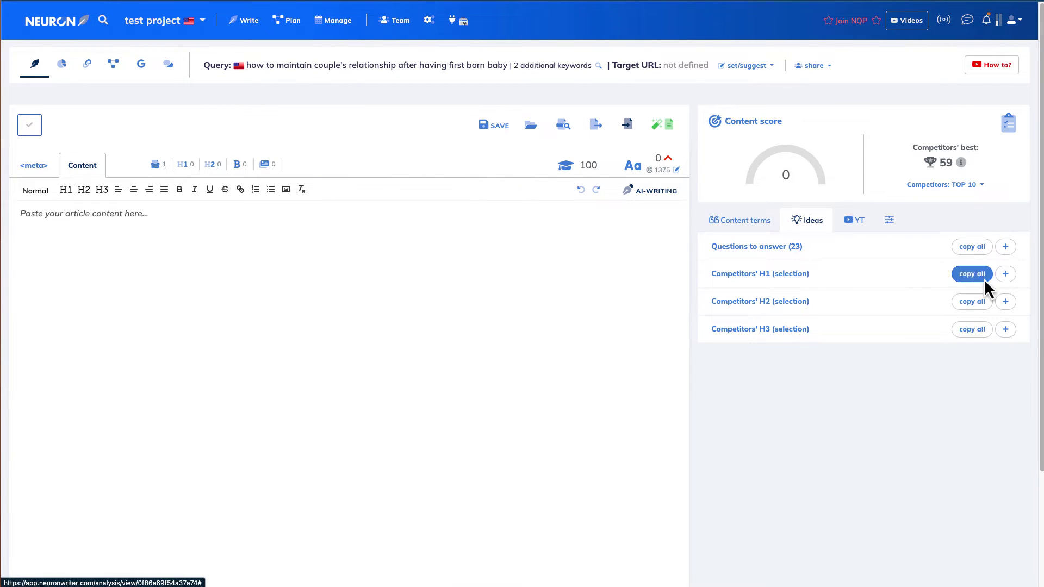
left_click(1006, 274)
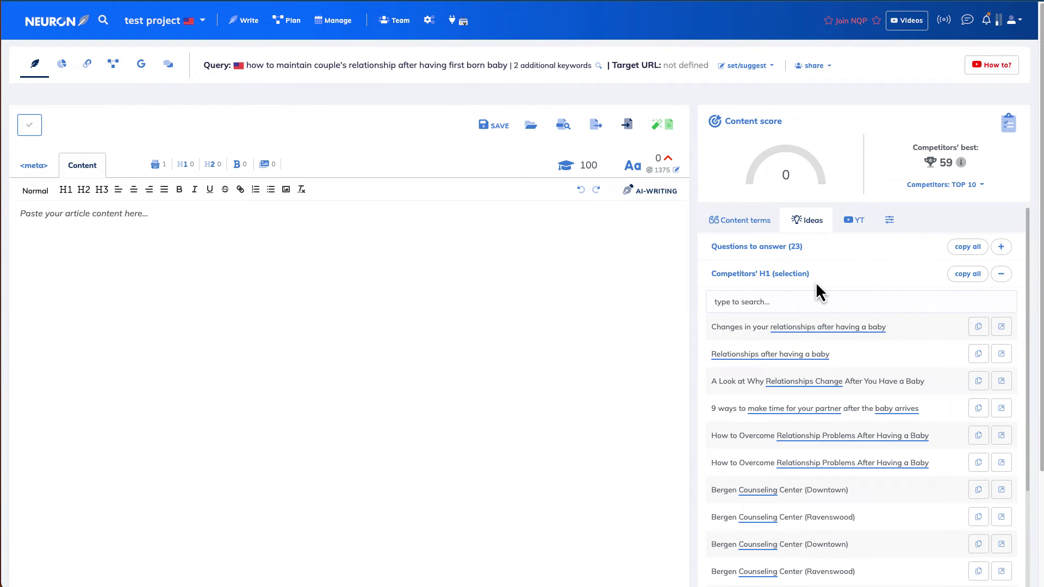
scroll(816, 282, "down", 1)
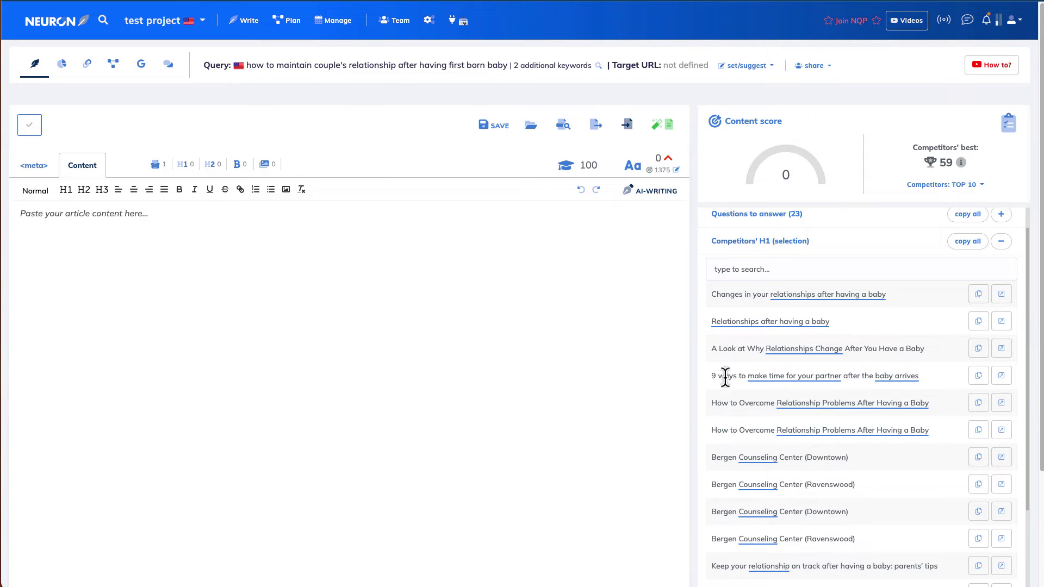
scroll(733, 441, "down", 4)
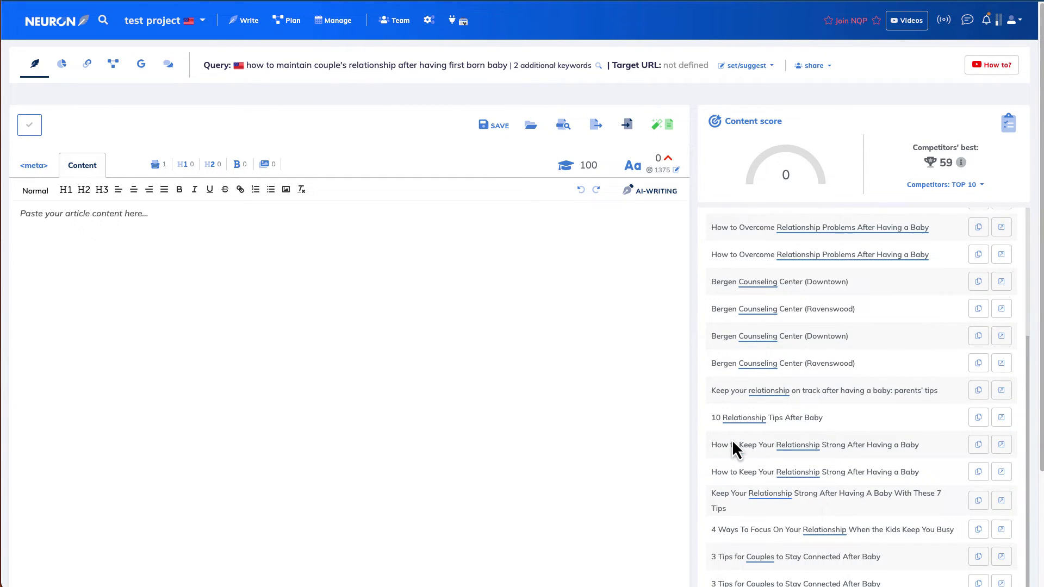
scroll(732, 446, "down", 1)
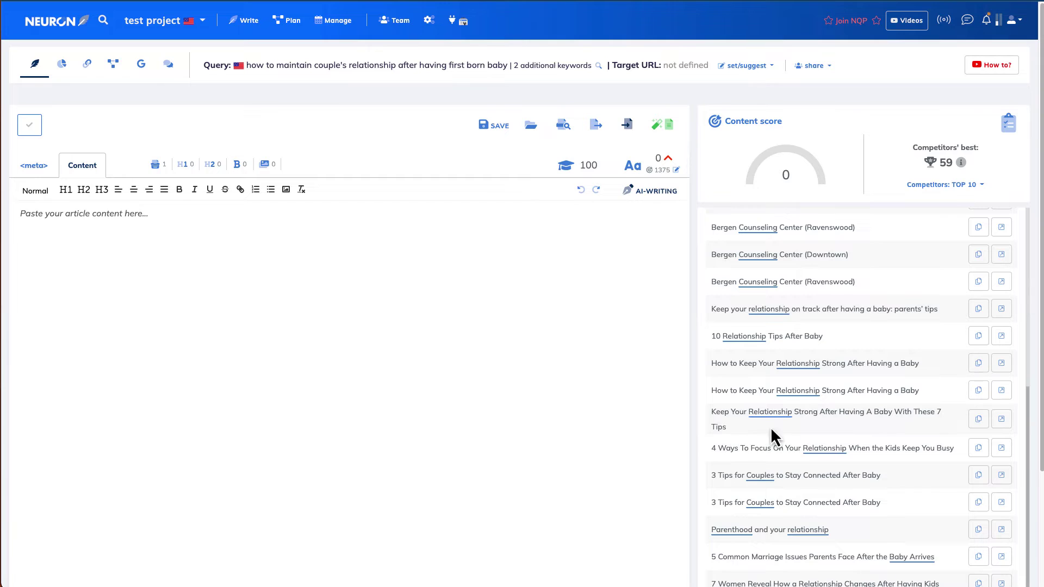
scroll(783, 426, "down", 3)
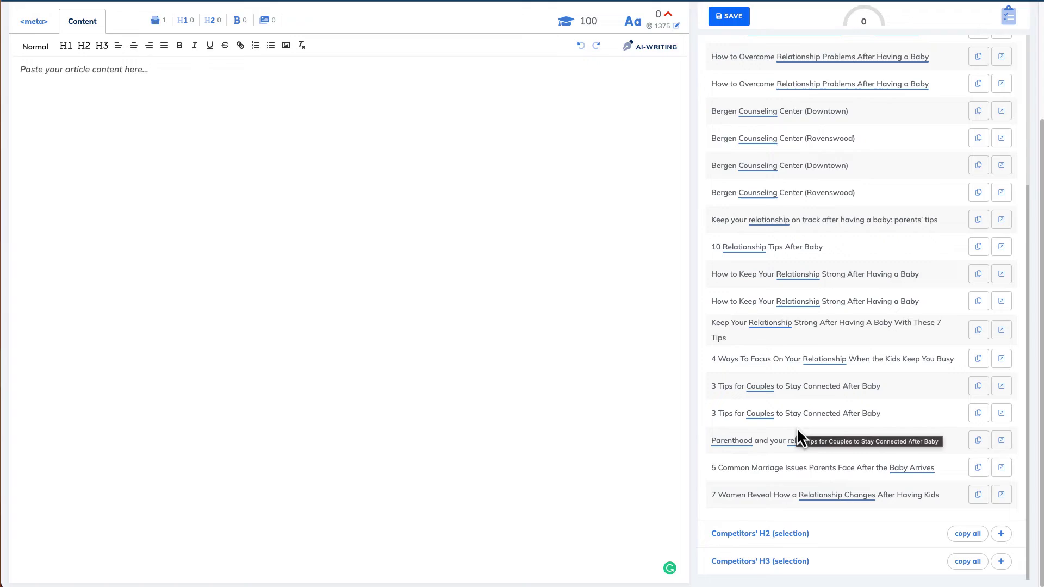
scroll(797, 428, "up", 10)
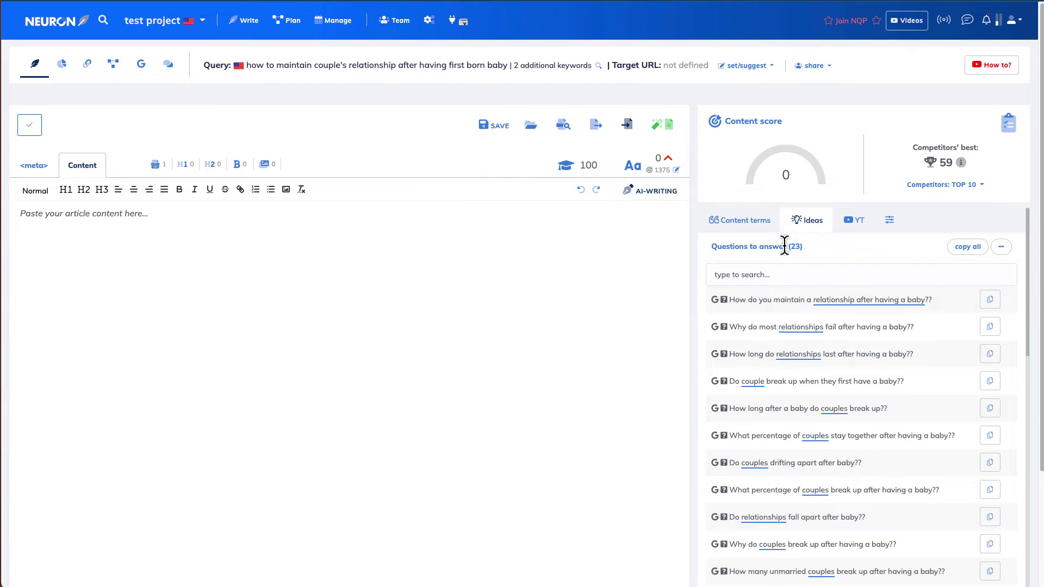
Step: Expand all 23 Questions to answer and copy 'How do you maintain a relationship after having a baby'
left_click(1001, 247)
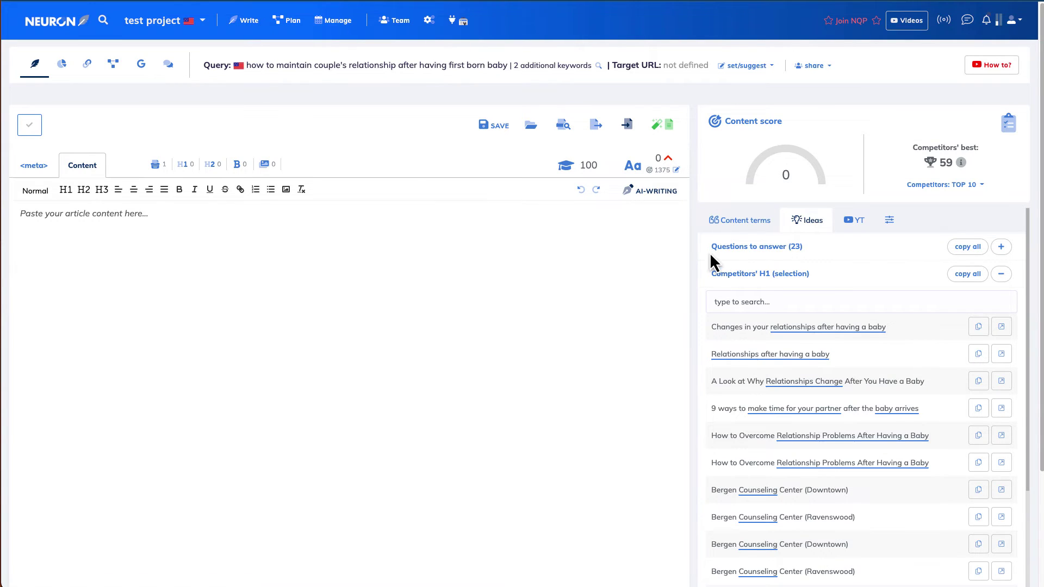
left_click_drag(709, 251, 810, 249)
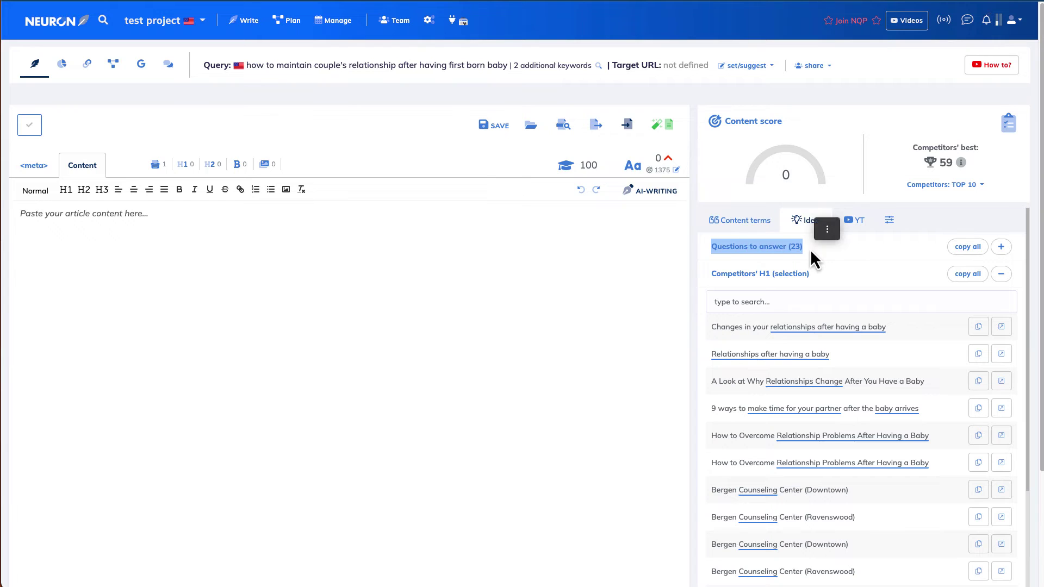
left_click(1002, 248)
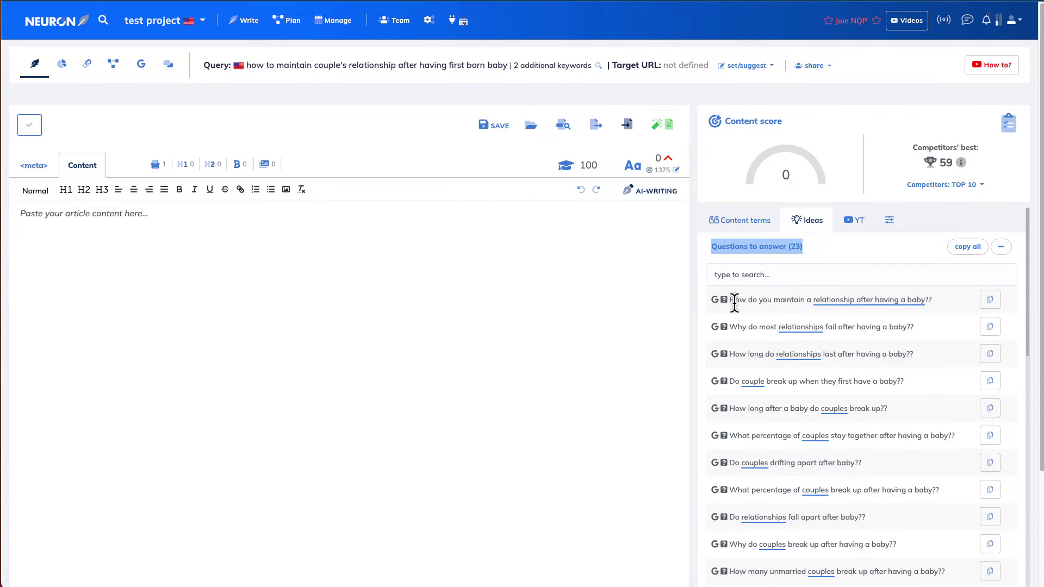
scroll(734, 303, "down", 1)
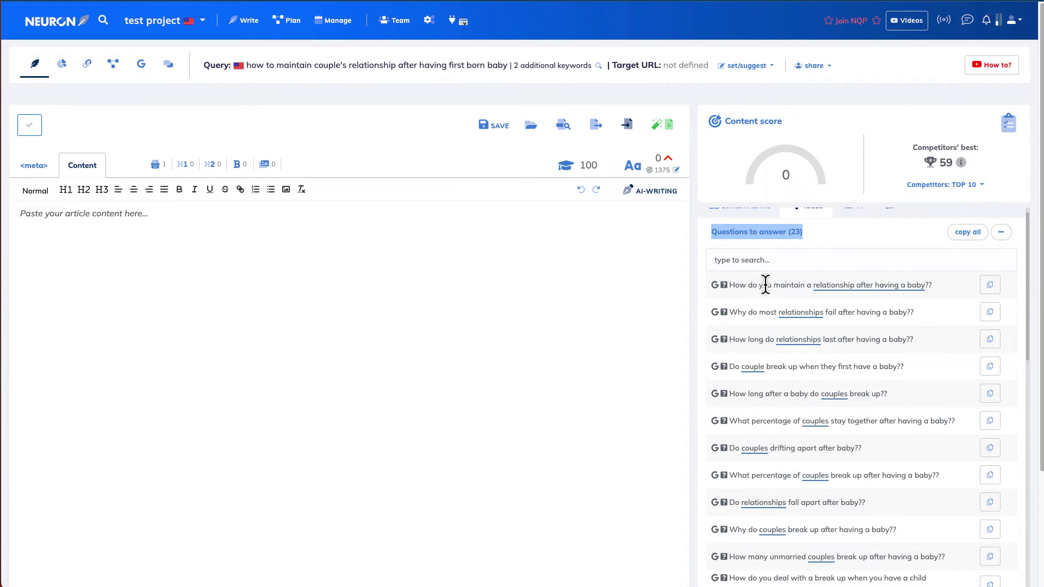
left_click_drag(731, 288, 926, 287)
key("ctrl+c")
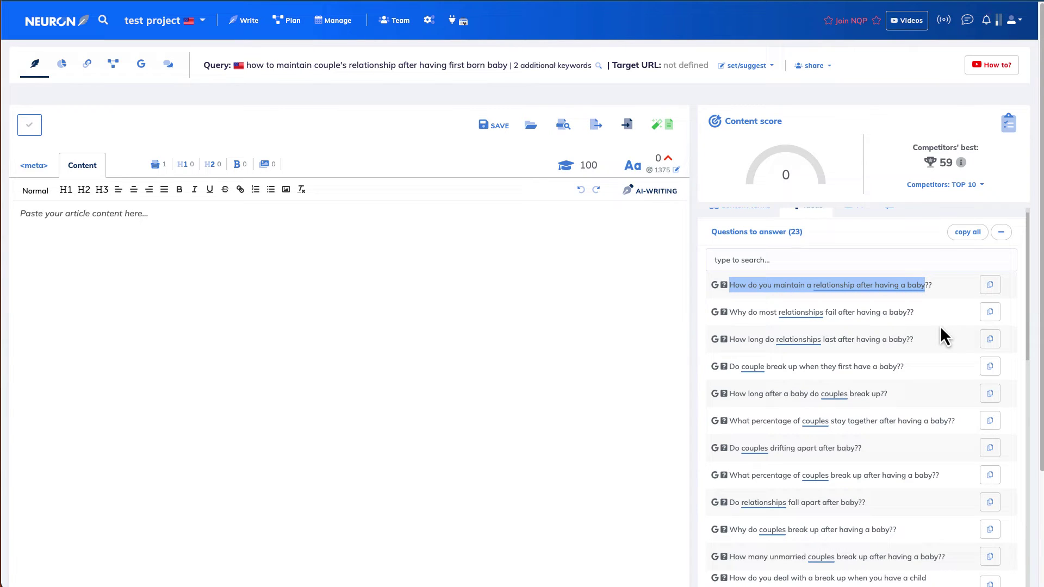
scroll(833, 405, "down", 3)
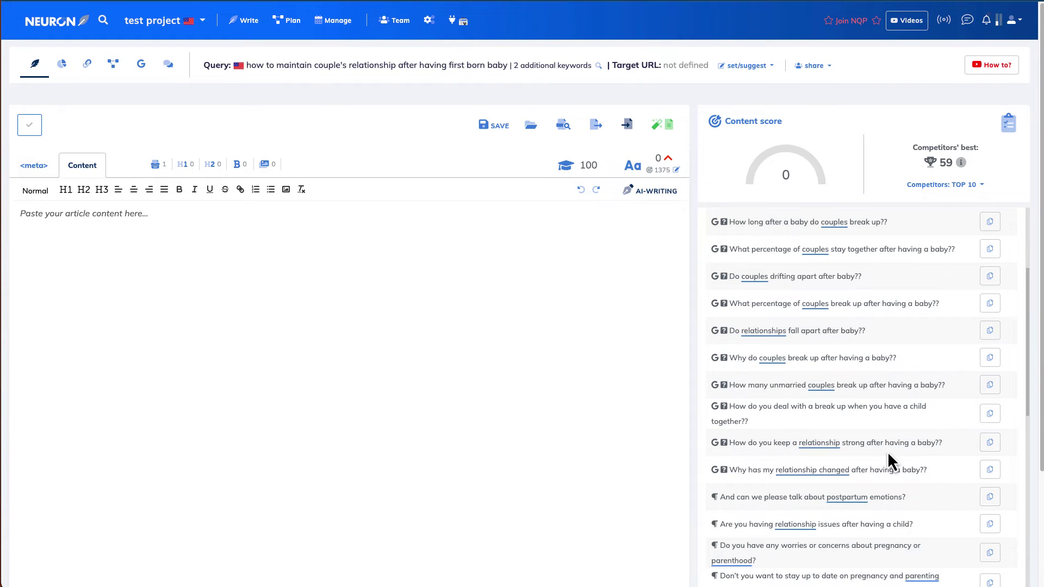
scroll(863, 443, "down", 5)
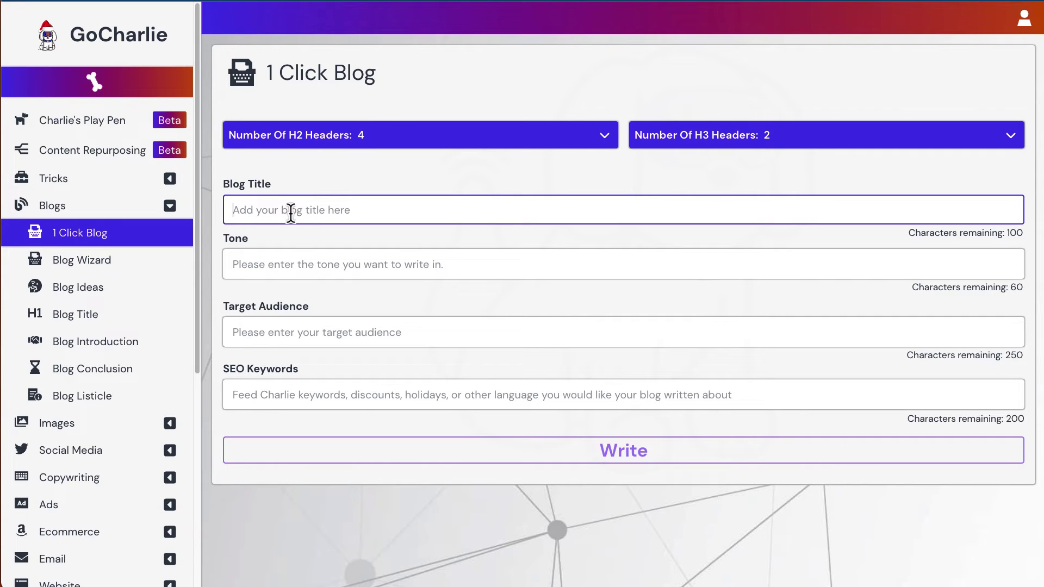
Step: Paste the question as the blog title, changing 'do you' to 'to'
key("ctrl+v")
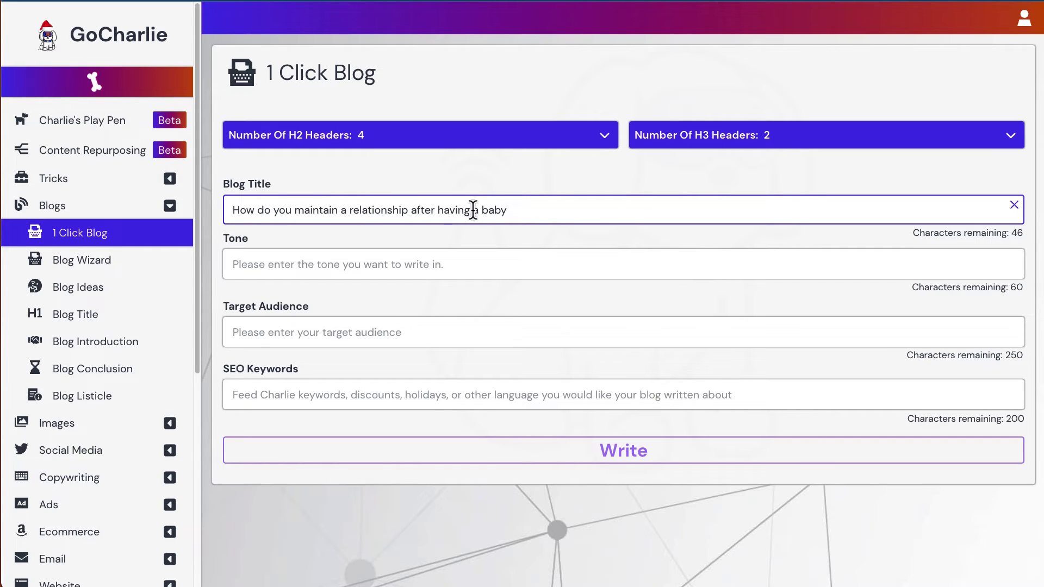
left_click(508, 264)
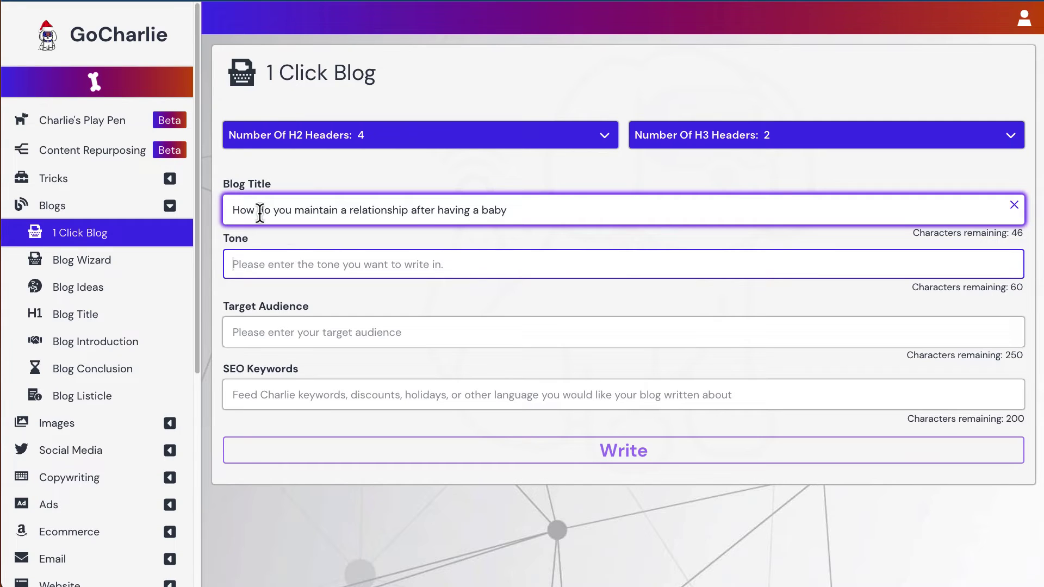
left_click_drag(259, 214, 290, 212)
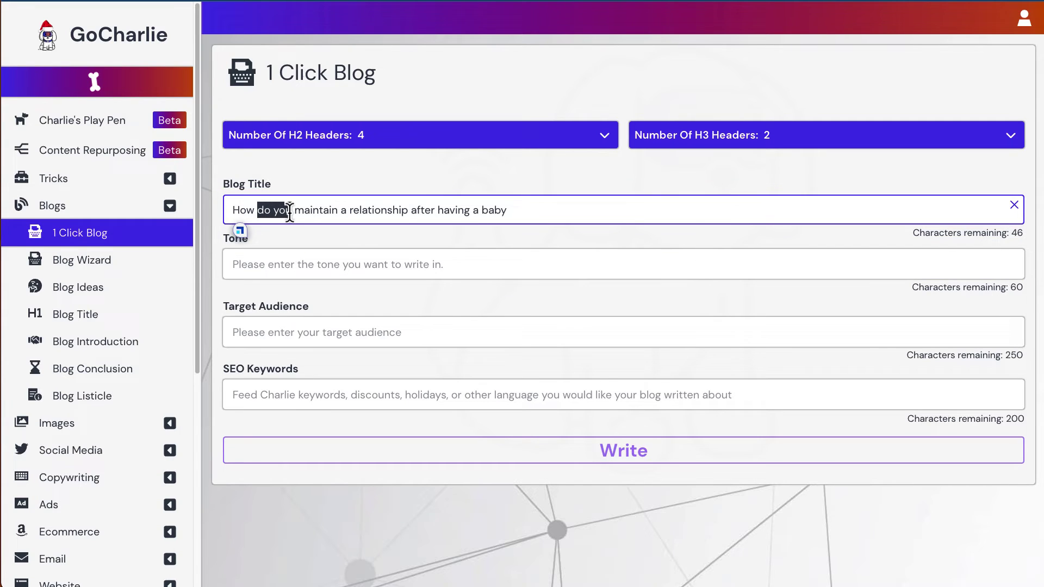
type("to")
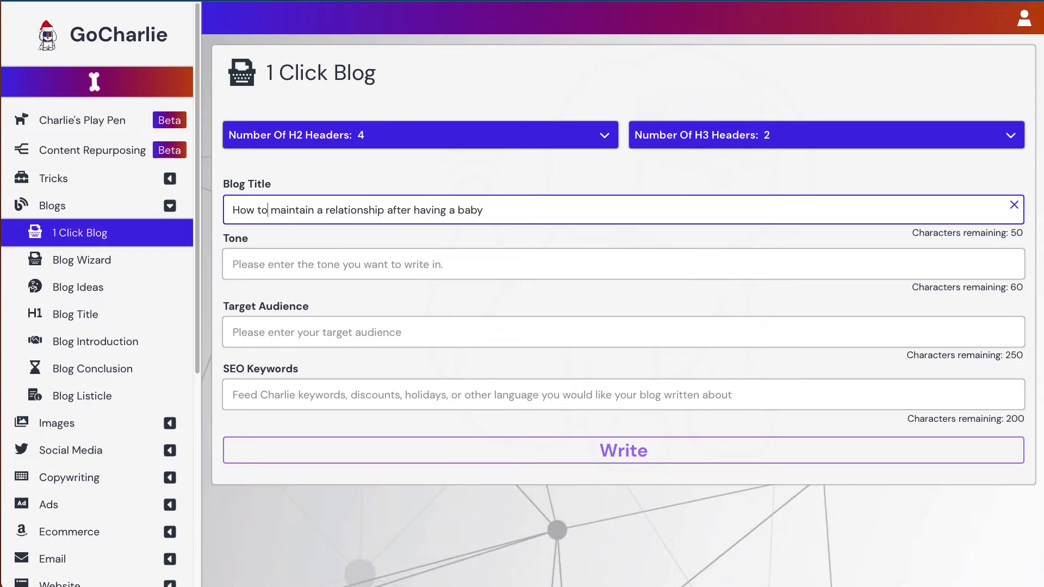
Step: Set the blog tone to Informative
left_click(342, 264)
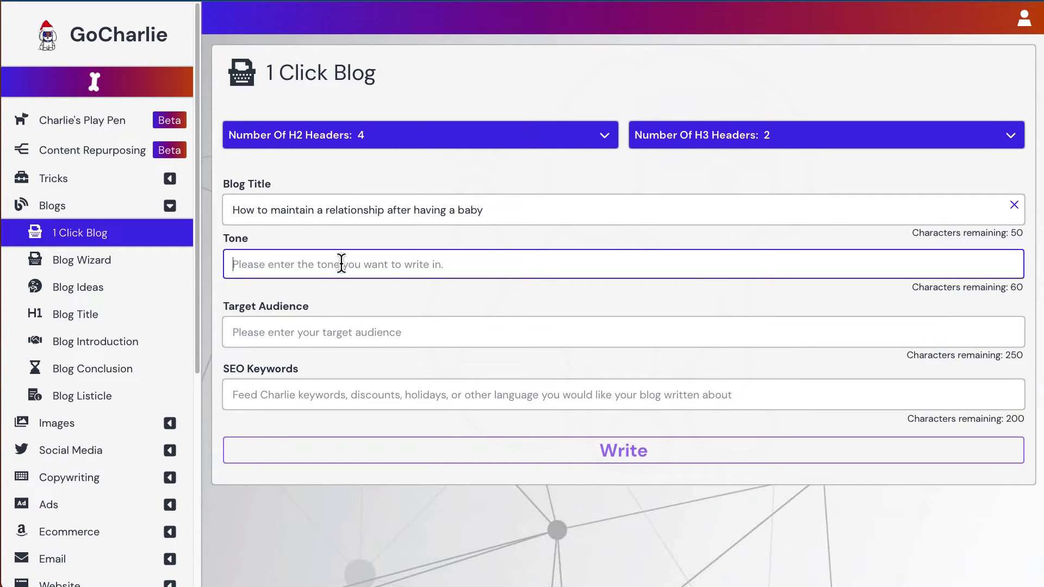
type("inform")
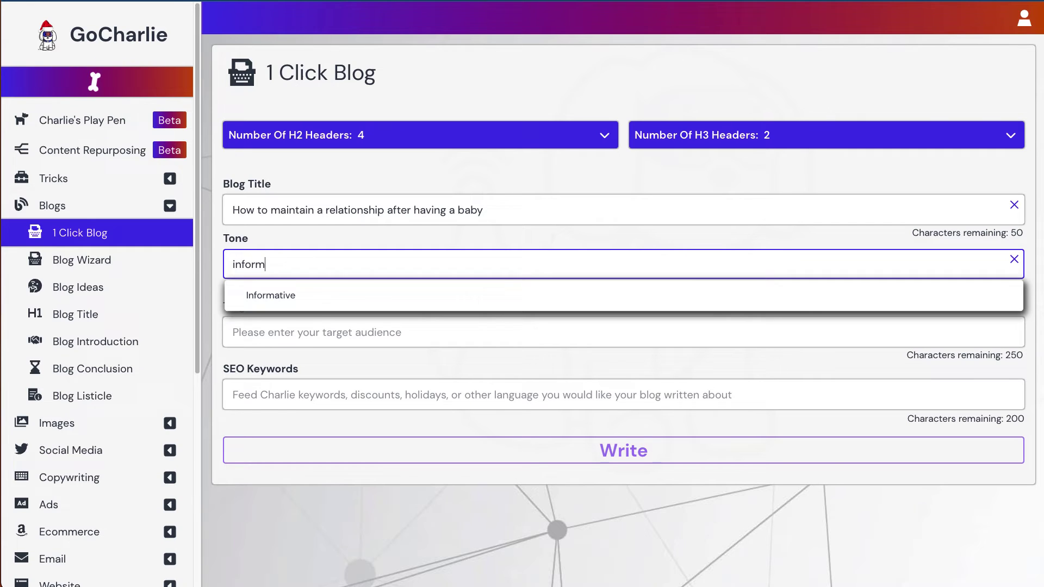
left_click(337, 296)
Step: Target new parents, first time dads and moms, married copules, with relationship-after-baby SEO keywords
left_click(325, 331)
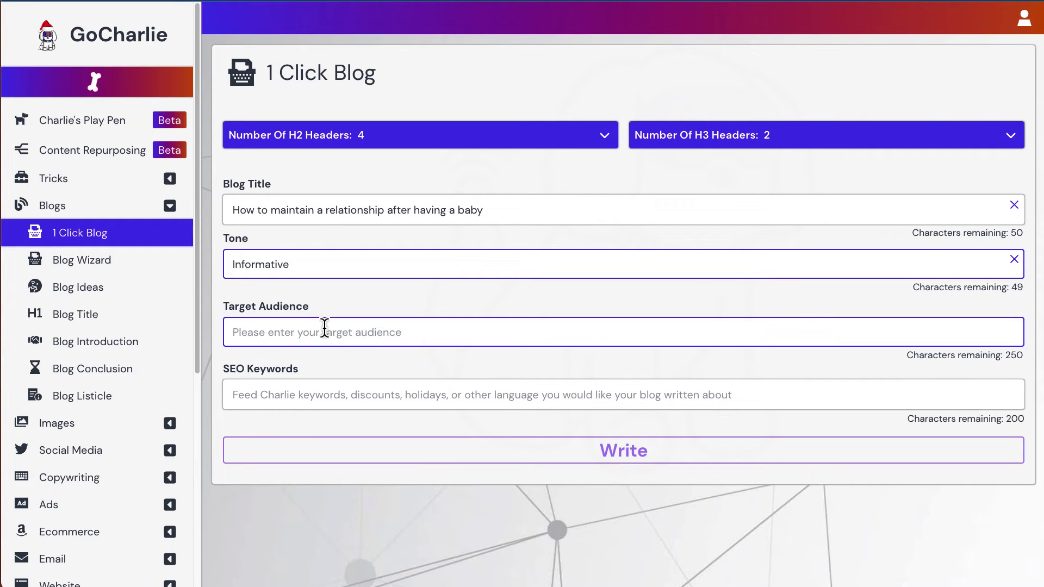
type("new parents,")
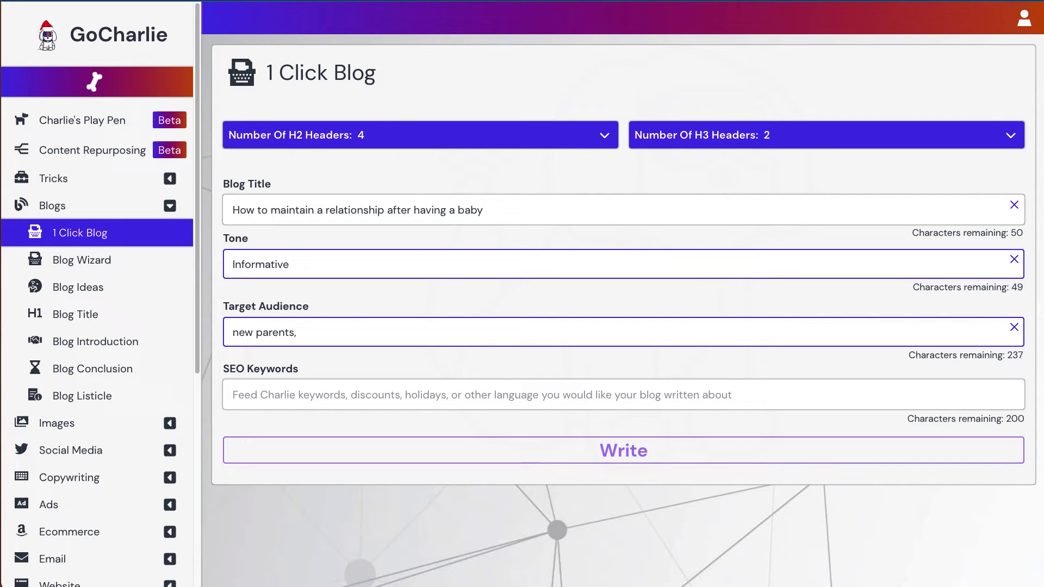
type("f")
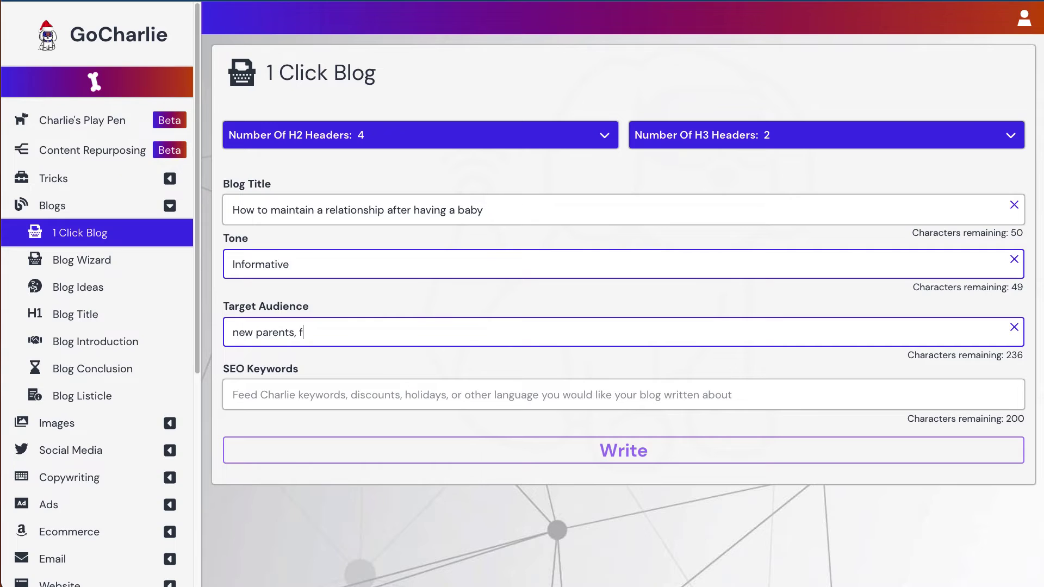
type("irst time dad, ")
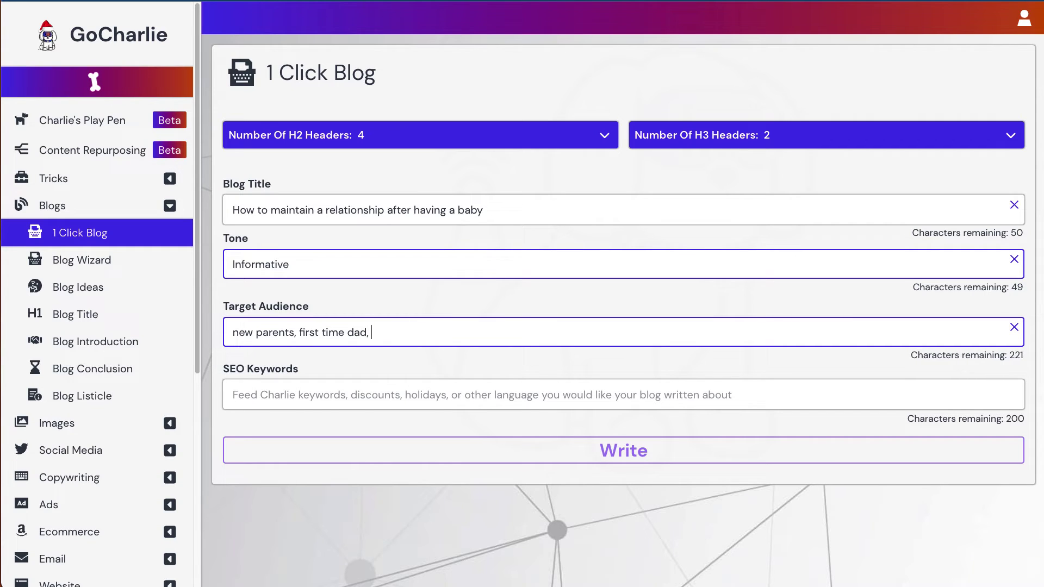
type("first time mom")
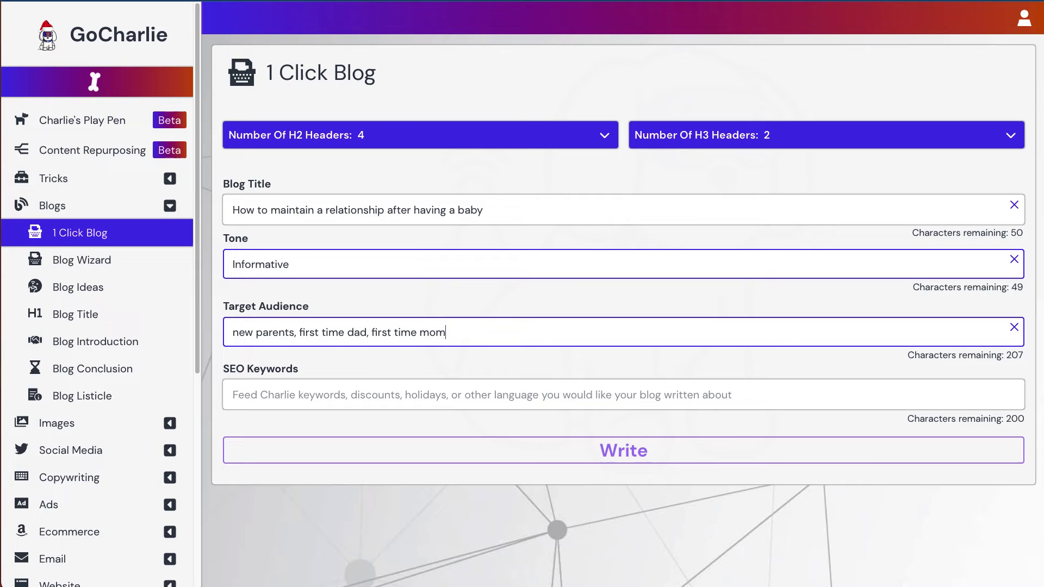
type(", ")
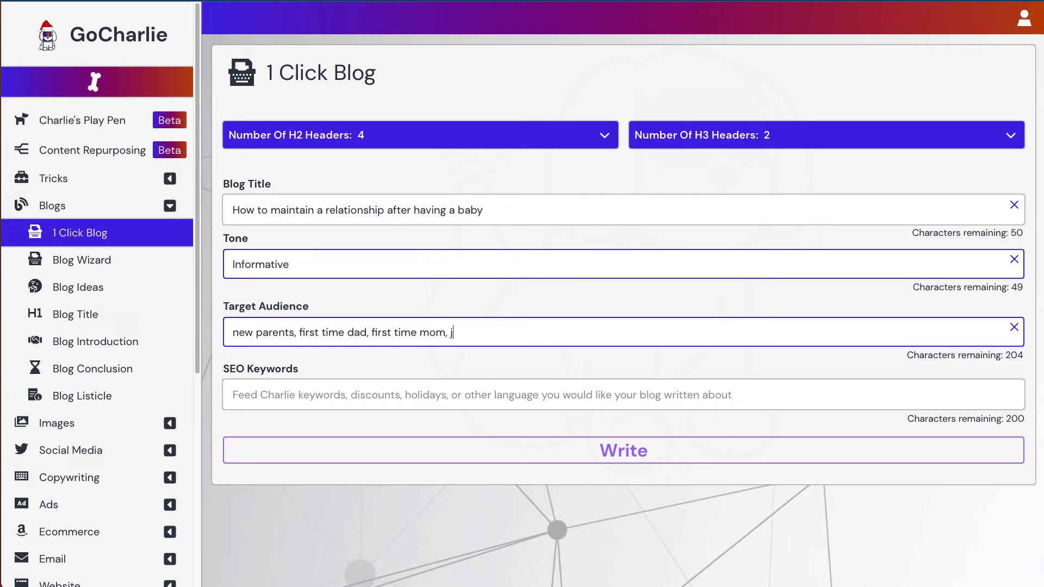
type("married copule")
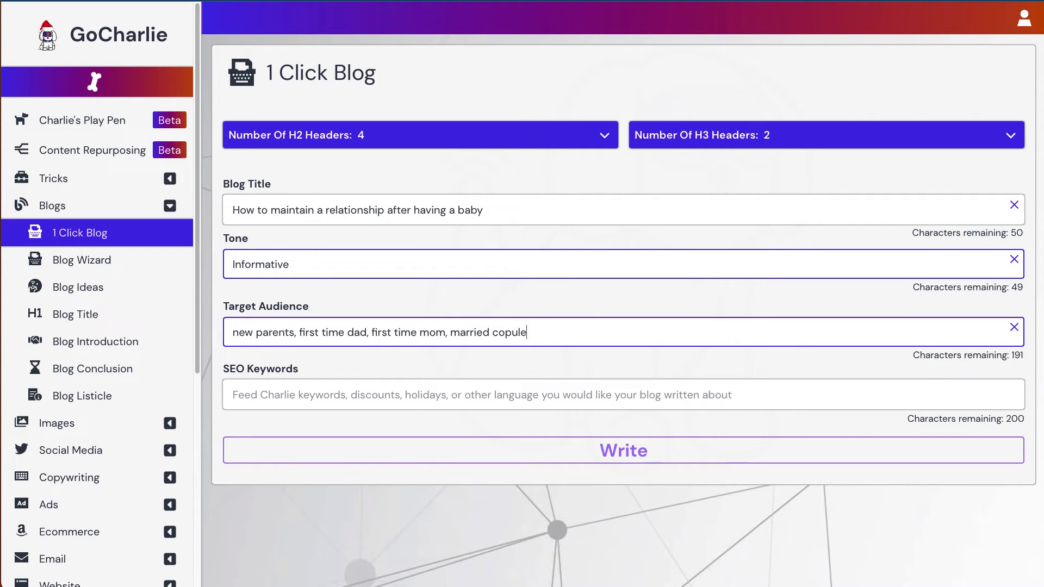
type("s")
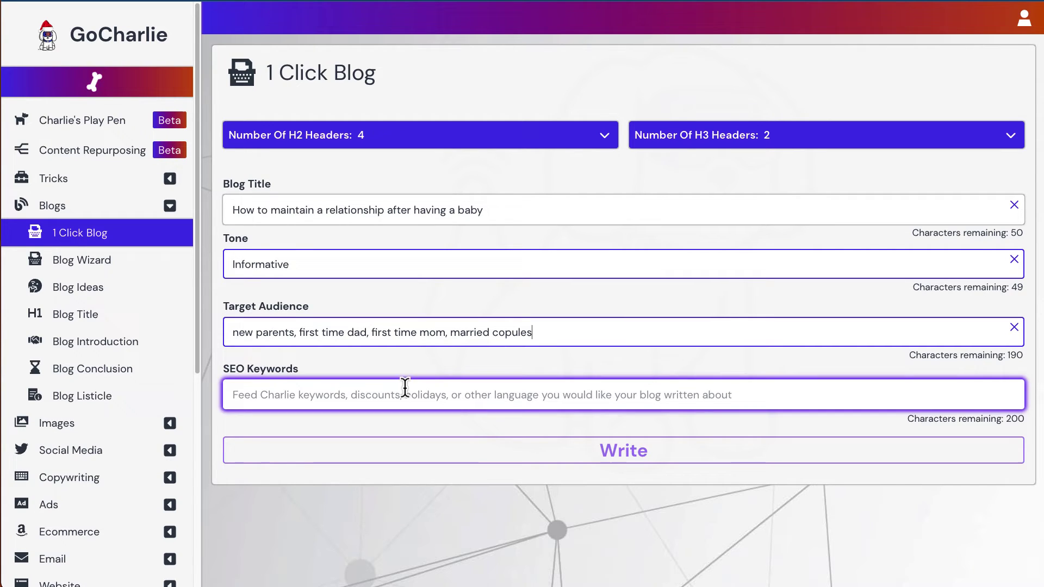
left_click(374, 395)
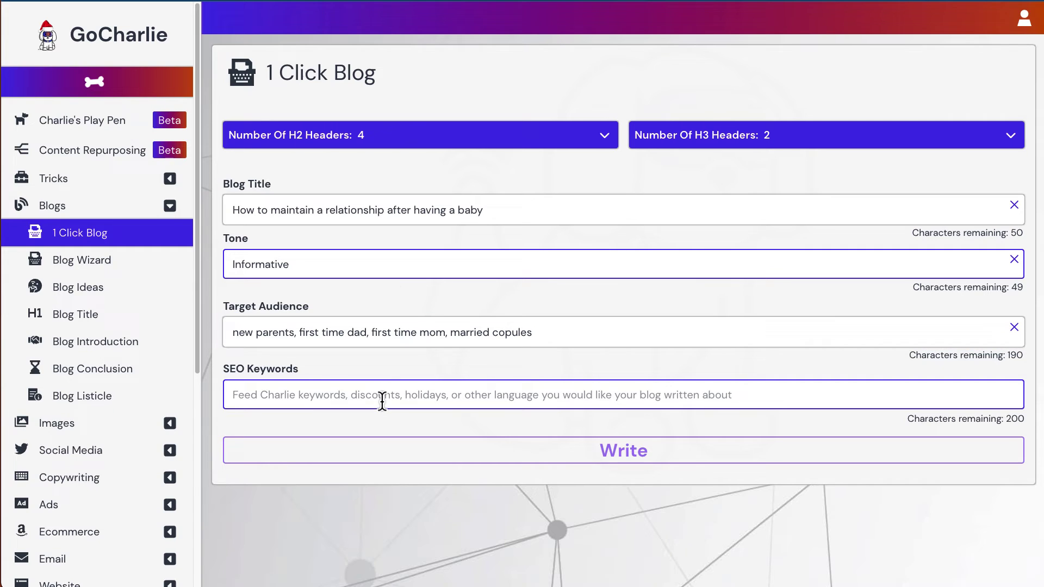
type("relat")
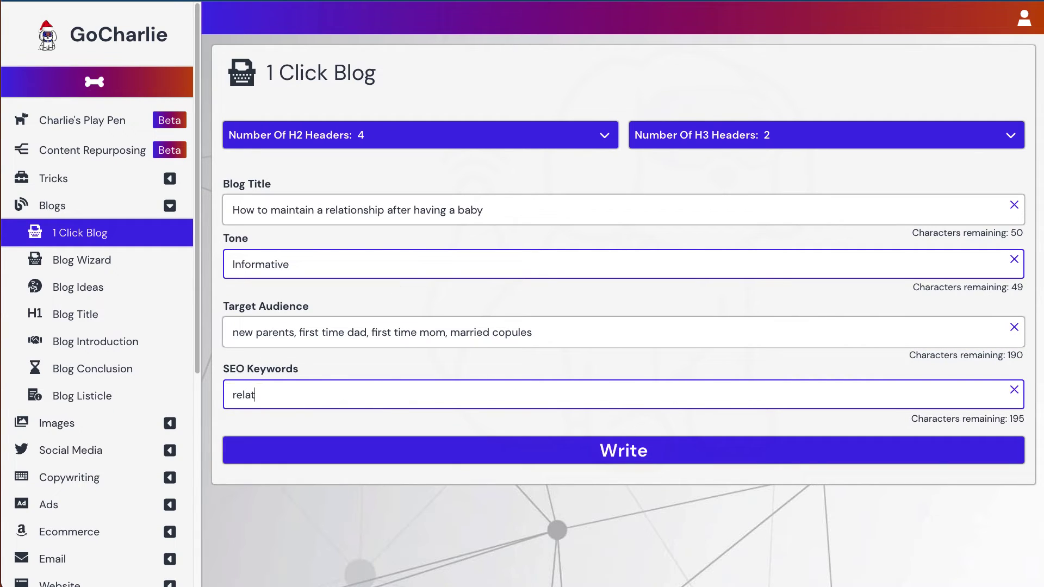
type("ionship aft")
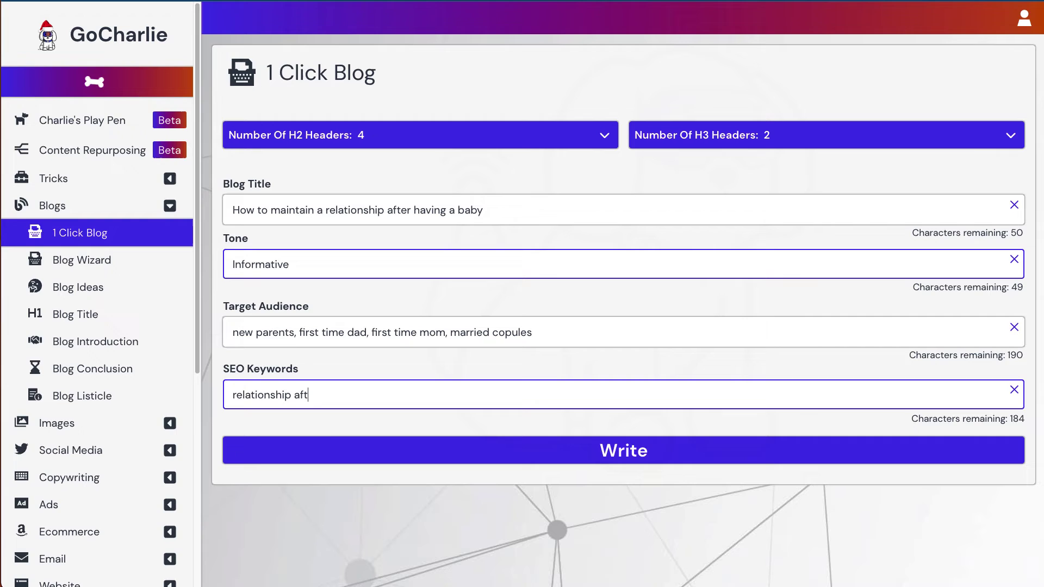
type("er having baby,  maintain rela")
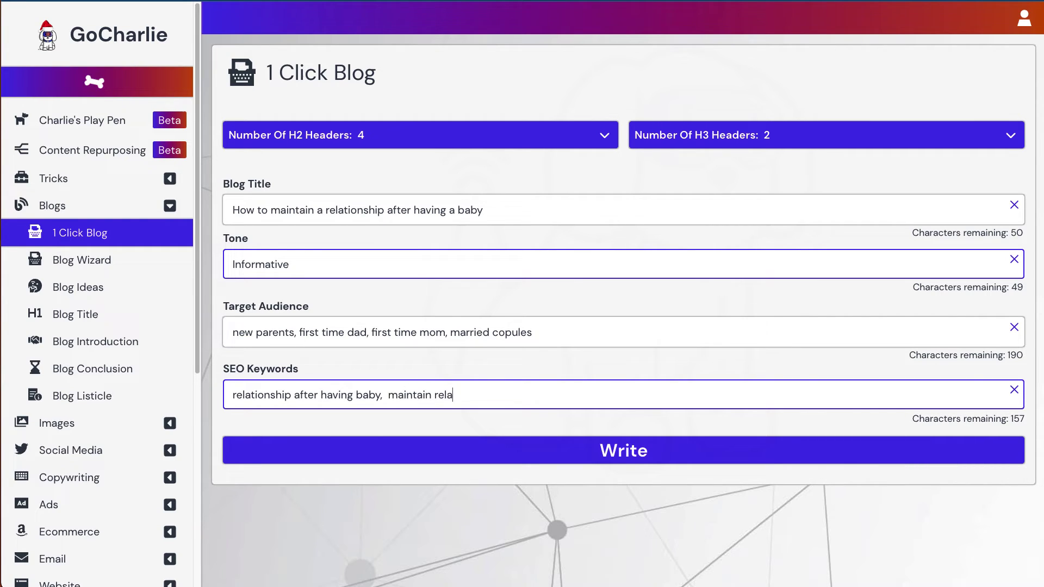
type("tionship after havi")
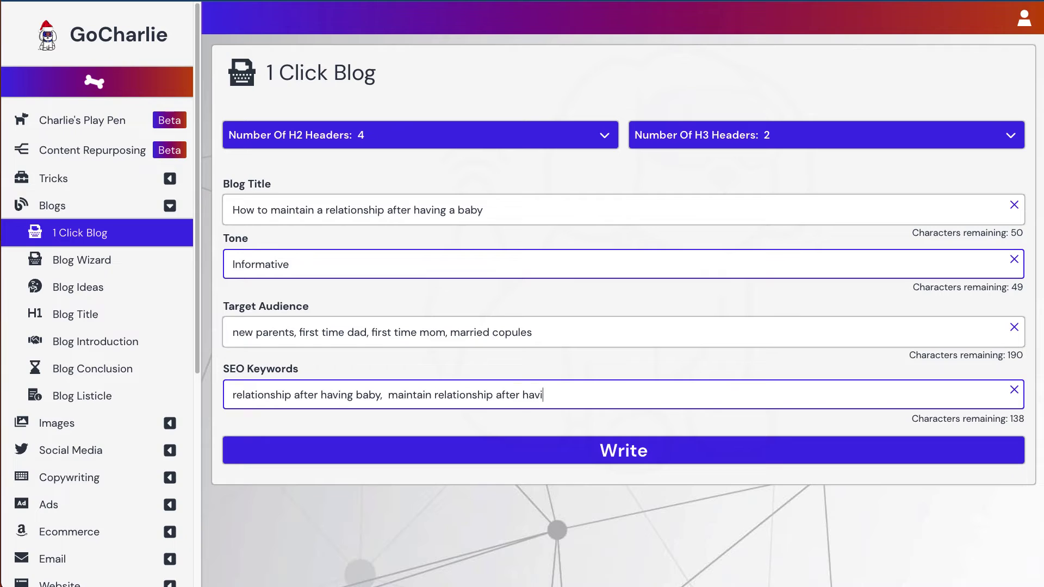
type("ng baby")
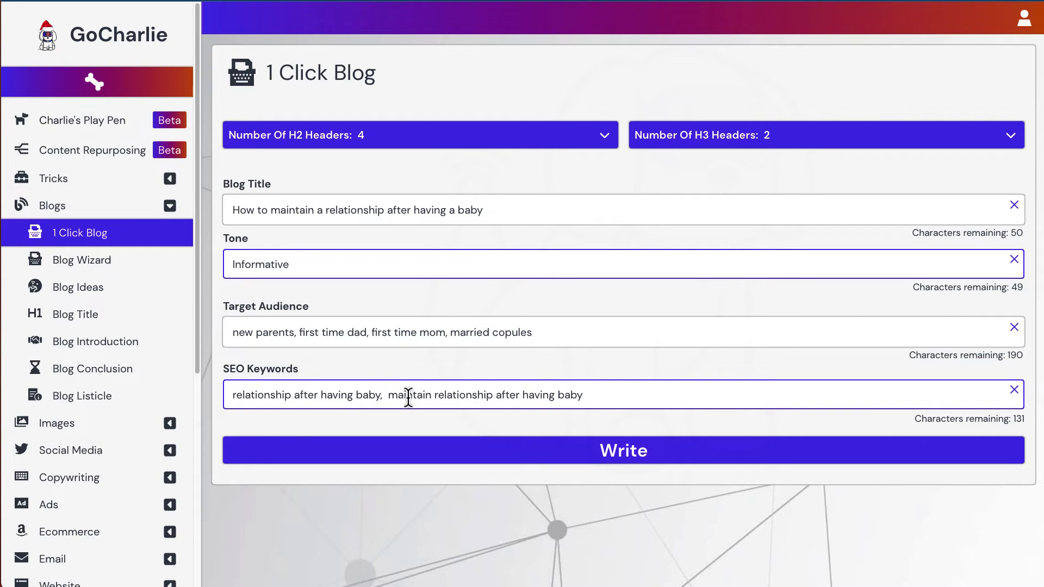
Step: Write the 1981-word blog 'How To Maintain A Relationship After Having A Baby' from the brief
left_click(610, 463)
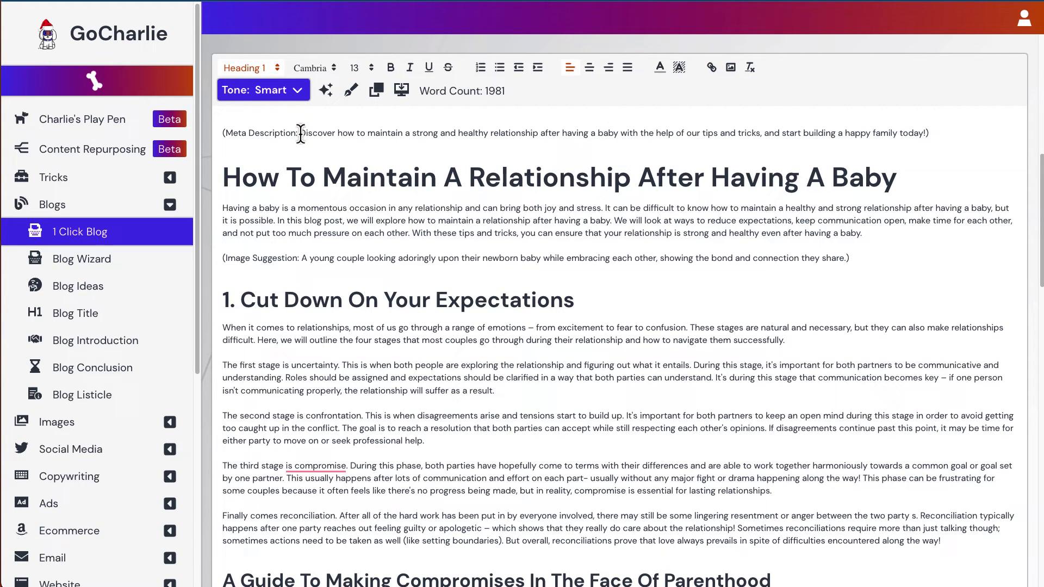
Step: Copy GoCharlie's 157-character meta description into NeuronWriter's Description field, then return to GoCharlie
left_click_drag(301, 134, 927, 139)
key("ctrl+c")
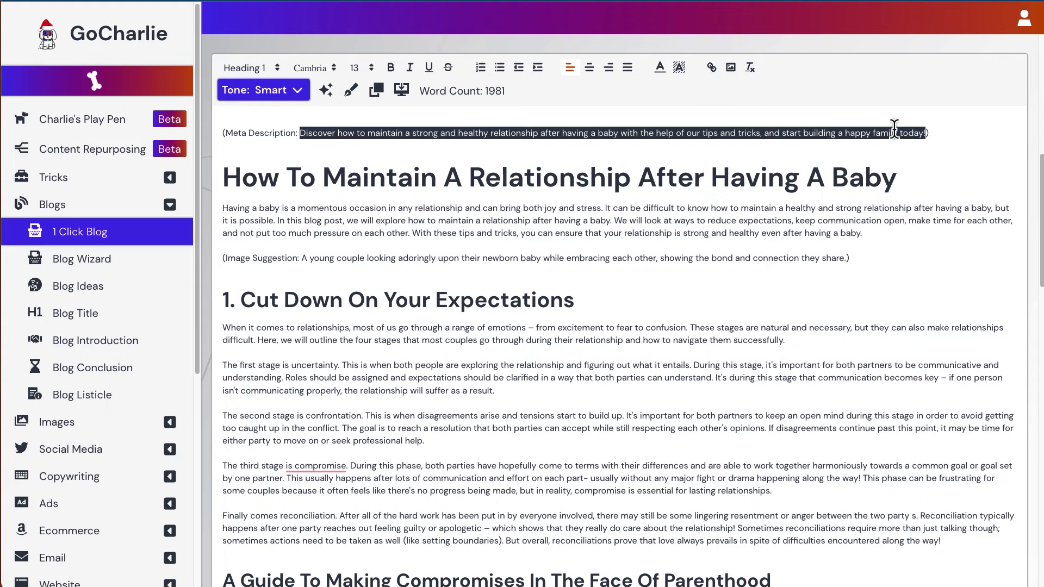
key("alt+Tab")
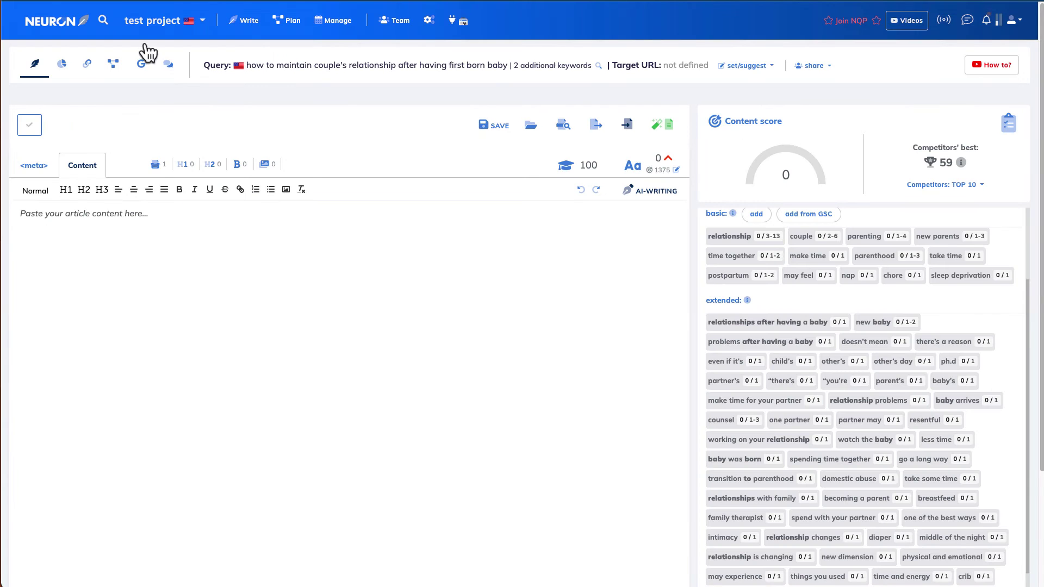
left_click(42, 163)
left_click(208, 280)
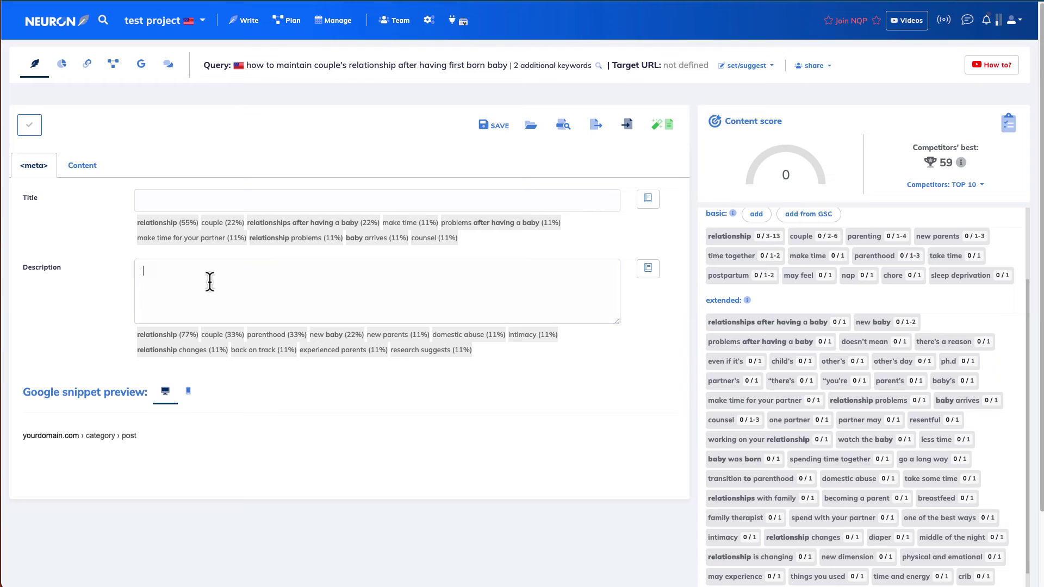
key("ctrl+v")
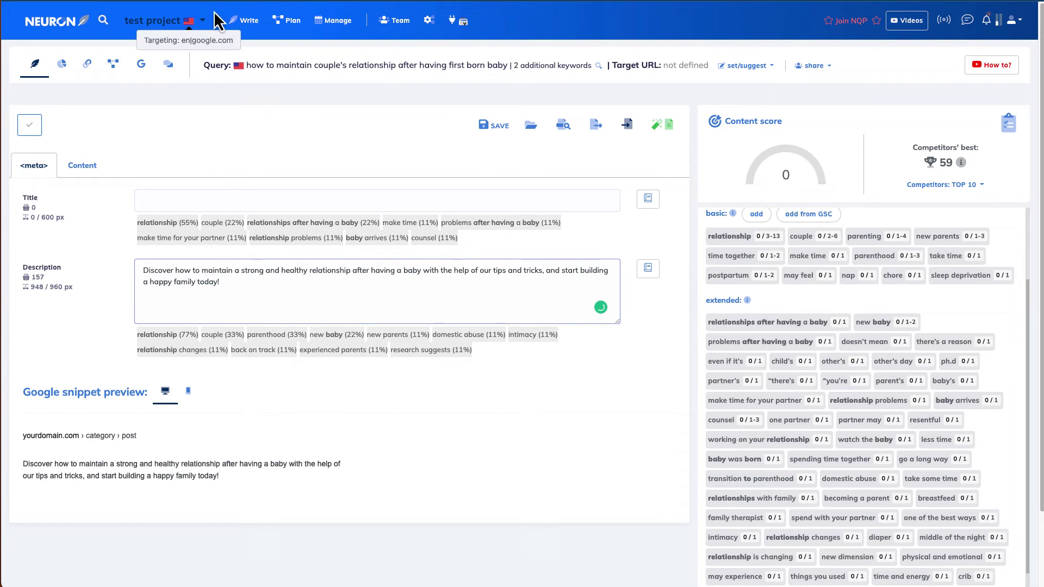
key("alt+Tab")
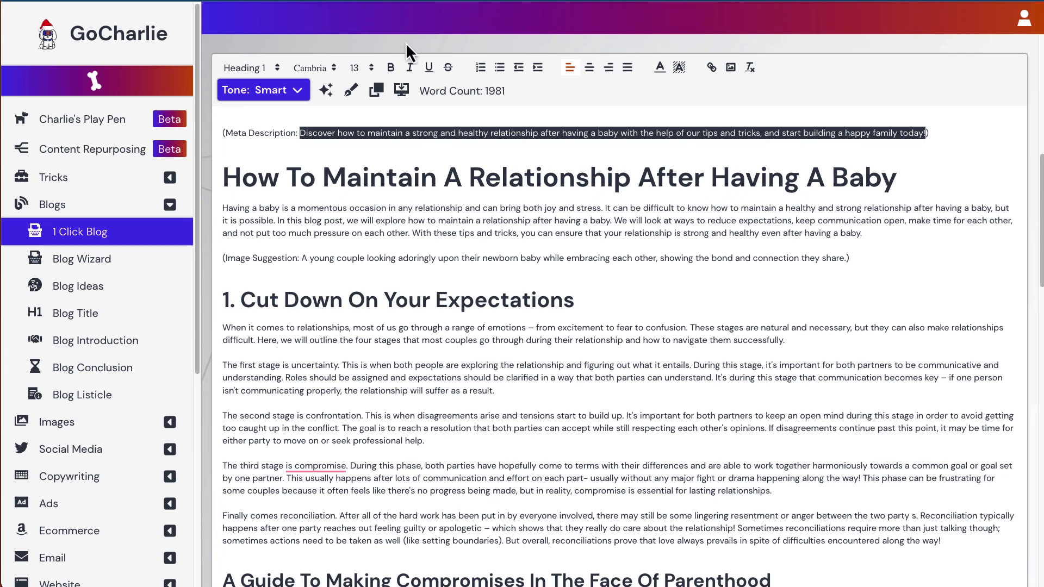
left_click(444, 254)
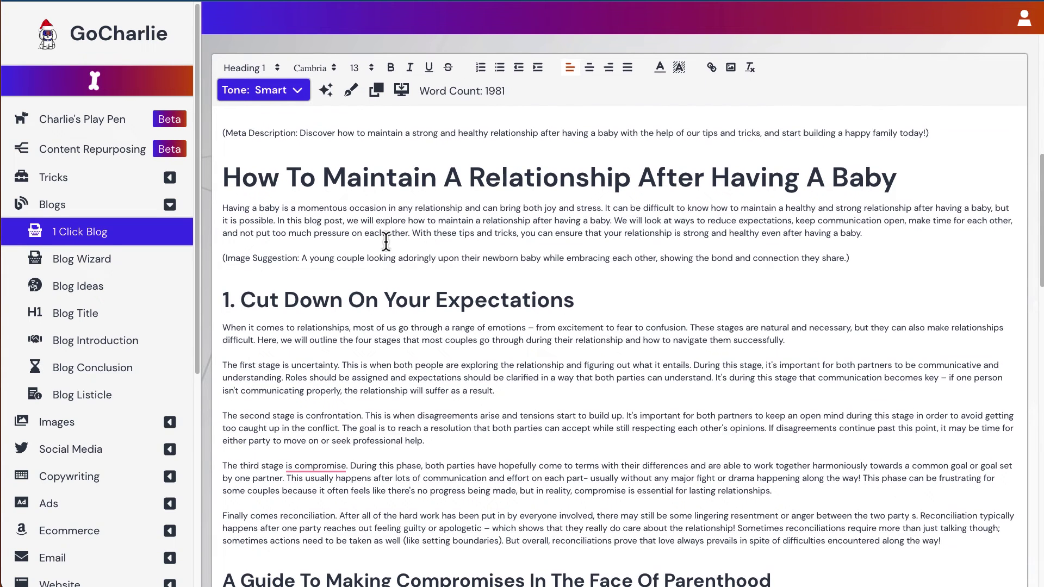
scroll(386, 241, "down", 3)
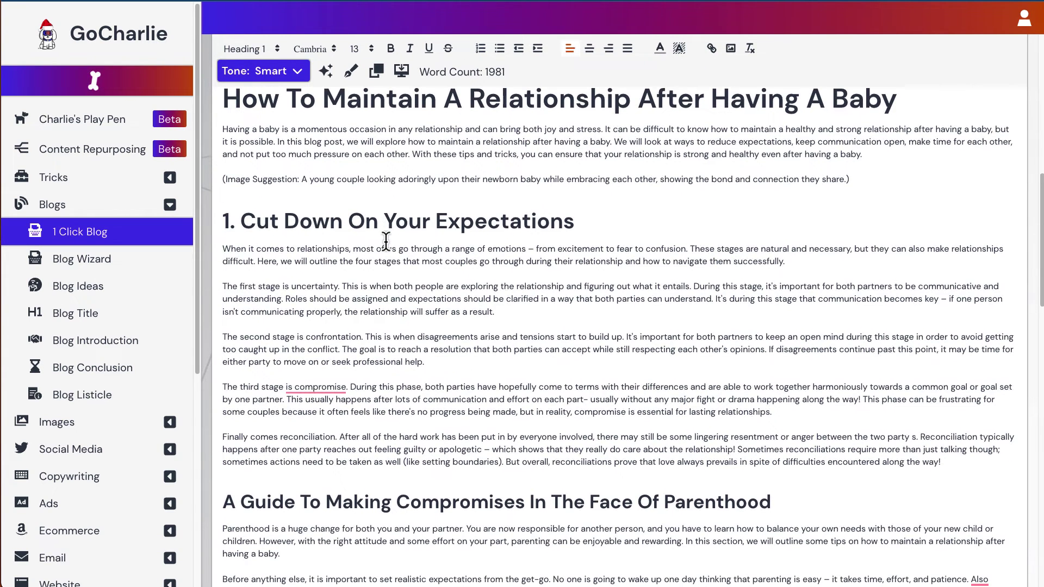
scroll(386, 241, "up", 1)
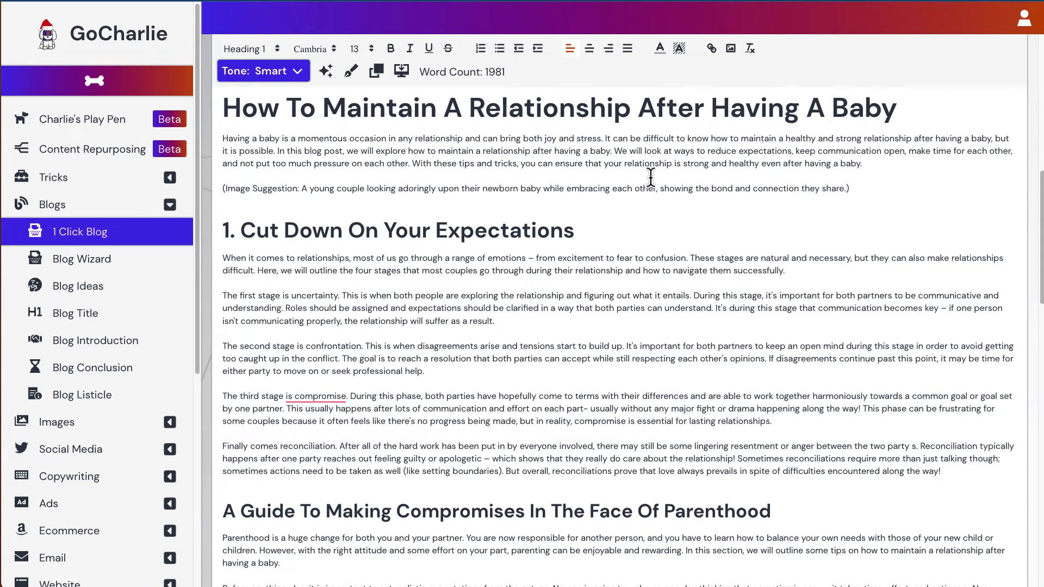
left_click(444, 188)
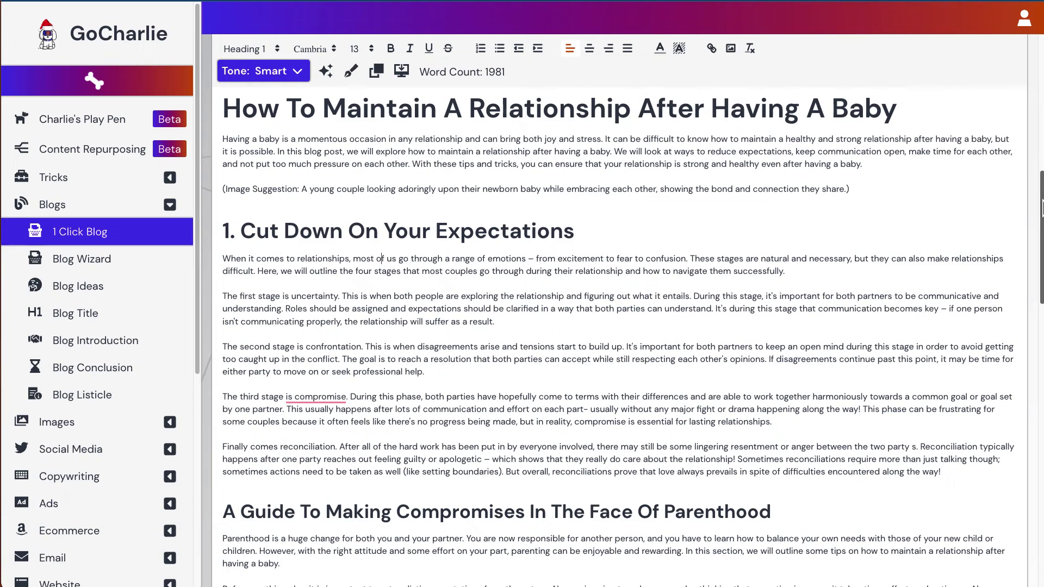
left_click_drag(1042, 206, 1035, 307)
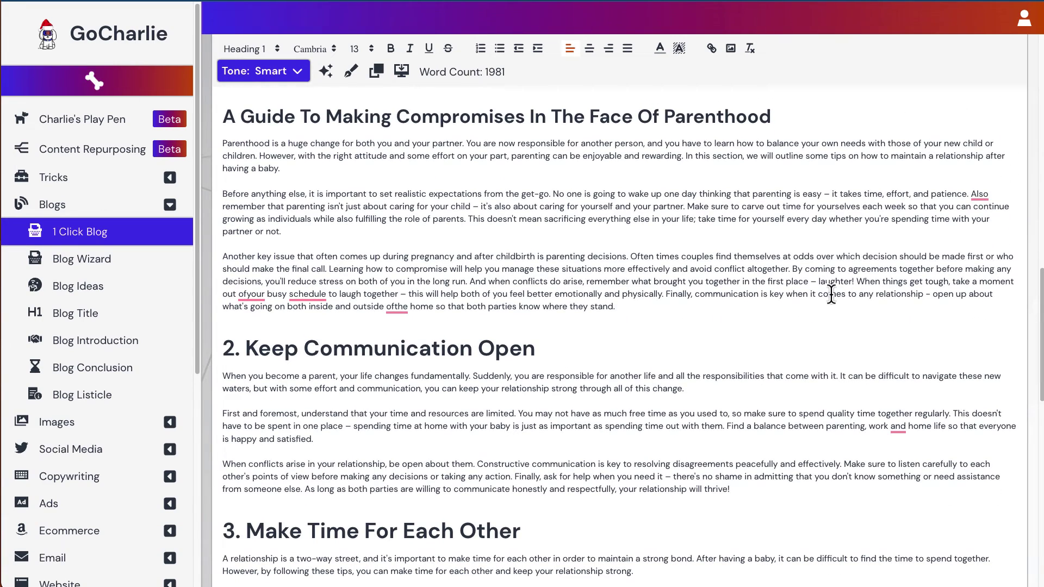
scroll(831, 295, "down", 9)
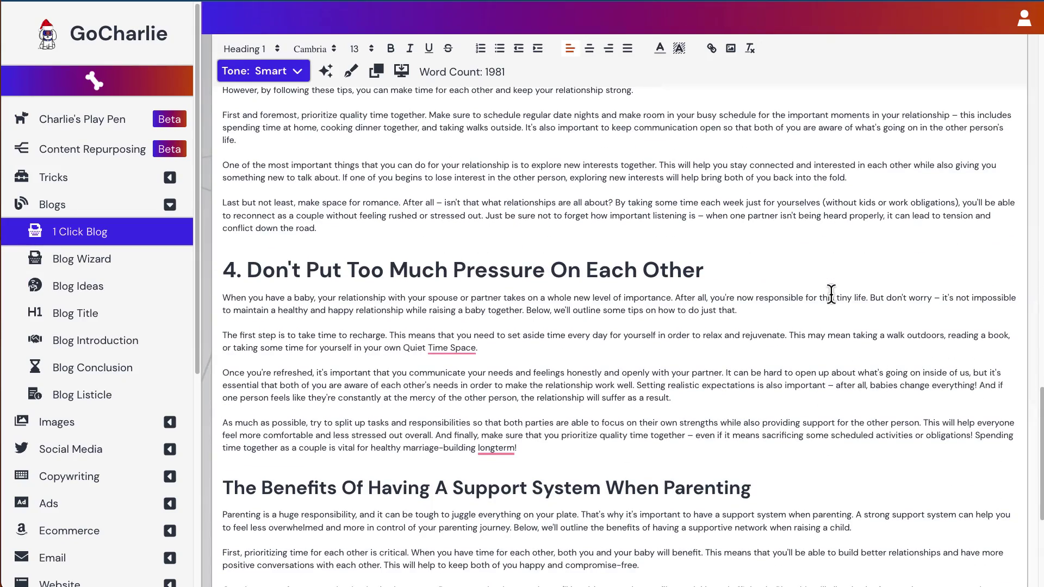
scroll(831, 296, "down", 5)
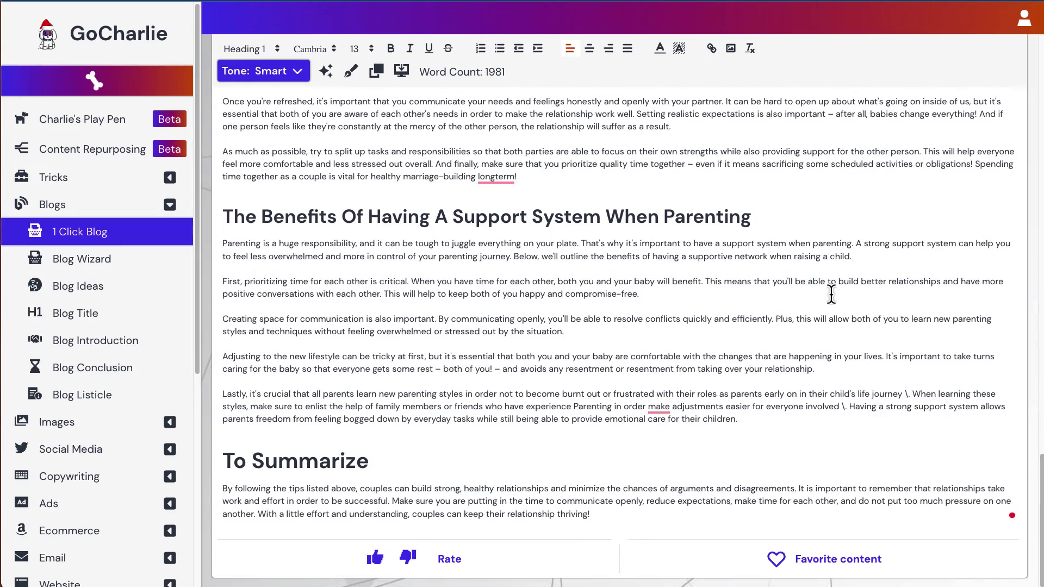
key("ctrl+Home")
Step: Copy the whole GoCharlie article and paste it into NeuronWriter's content editor
key("ctrl+a")
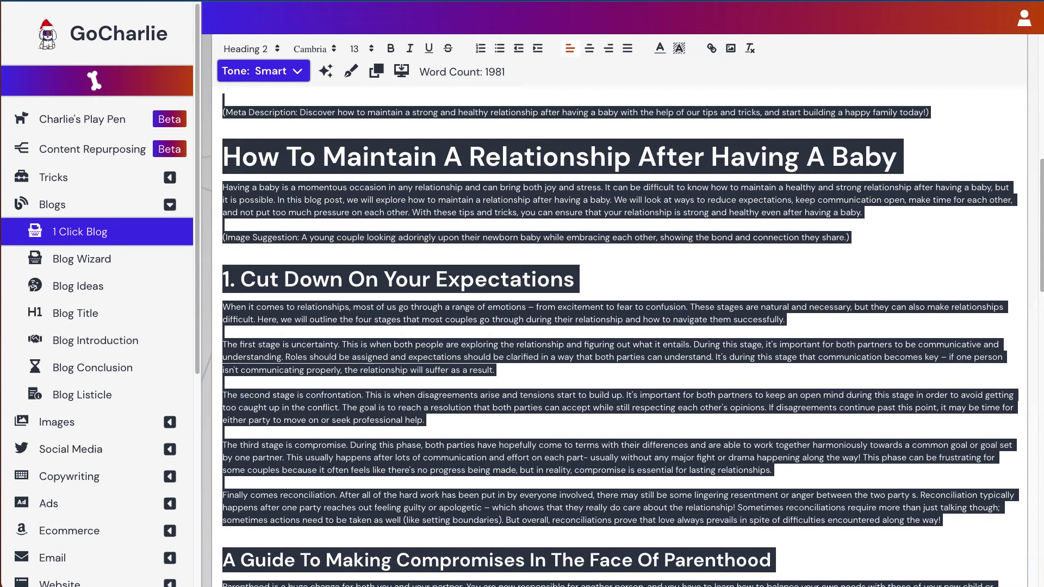
key("ctrl+Tab")
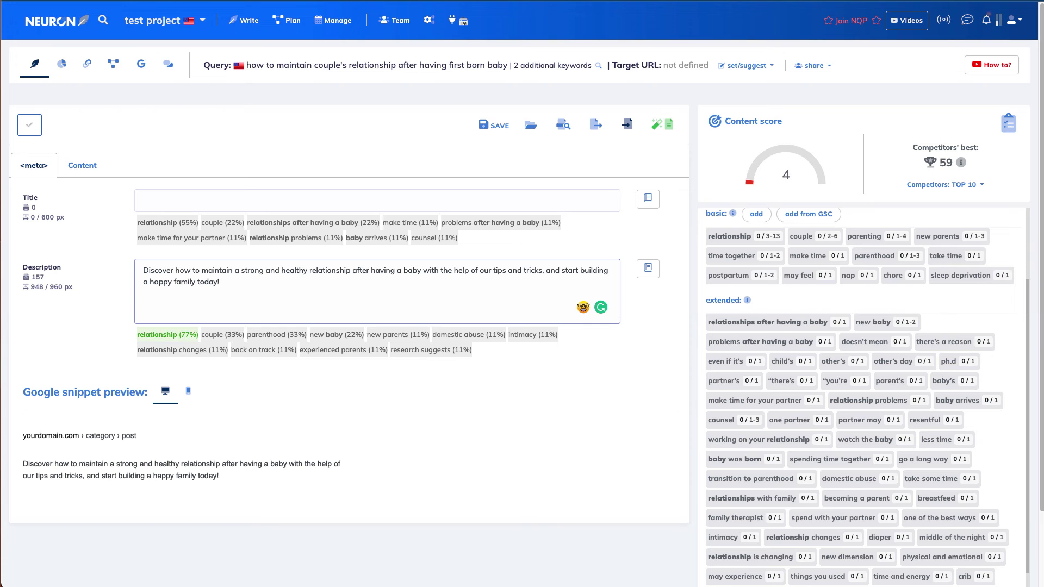
left_click(72, 167)
left_click(92, 248)
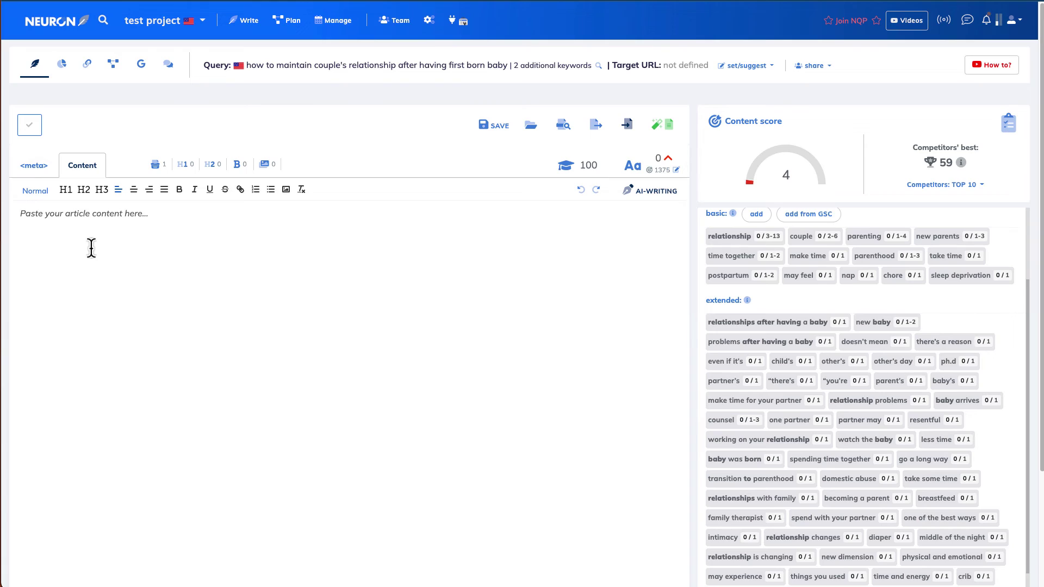
key("ctrl+v")
Step: Delete the meta description paragraph and blank line, keeping the title as Heading 1
scroll(91, 248, "up", 15)
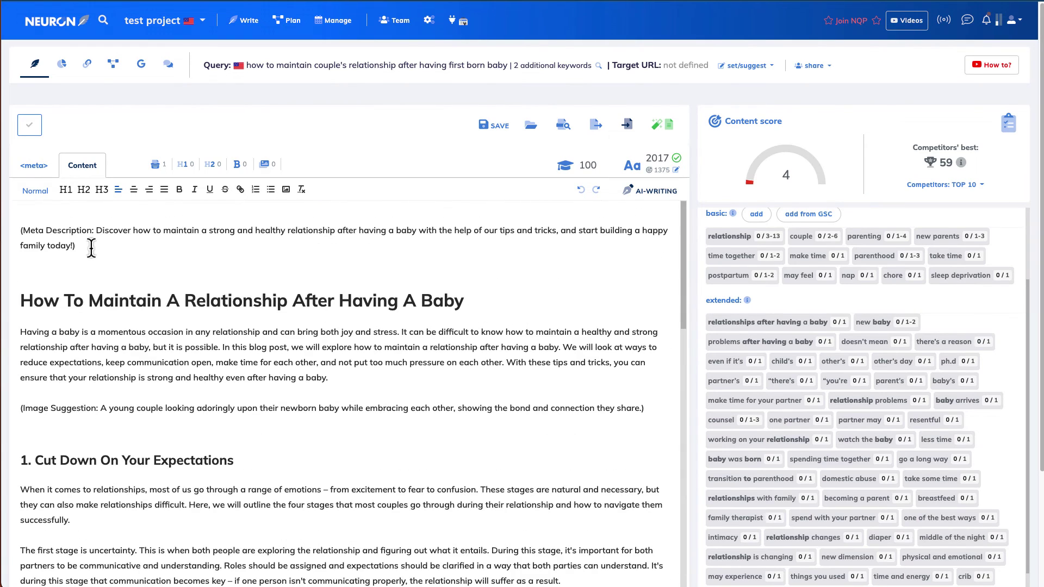
triple_click(4, 240)
key("BackSpace")
key("Down")
key("BackSpace")
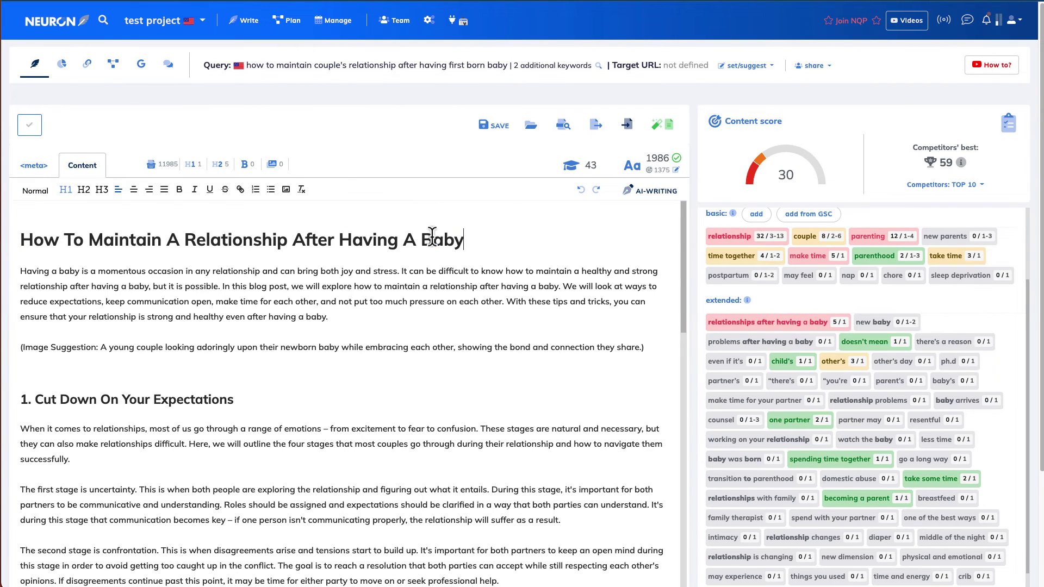
left_click_drag(465, 240, 19, 237)
left_click(66, 190)
left_click(66, 191)
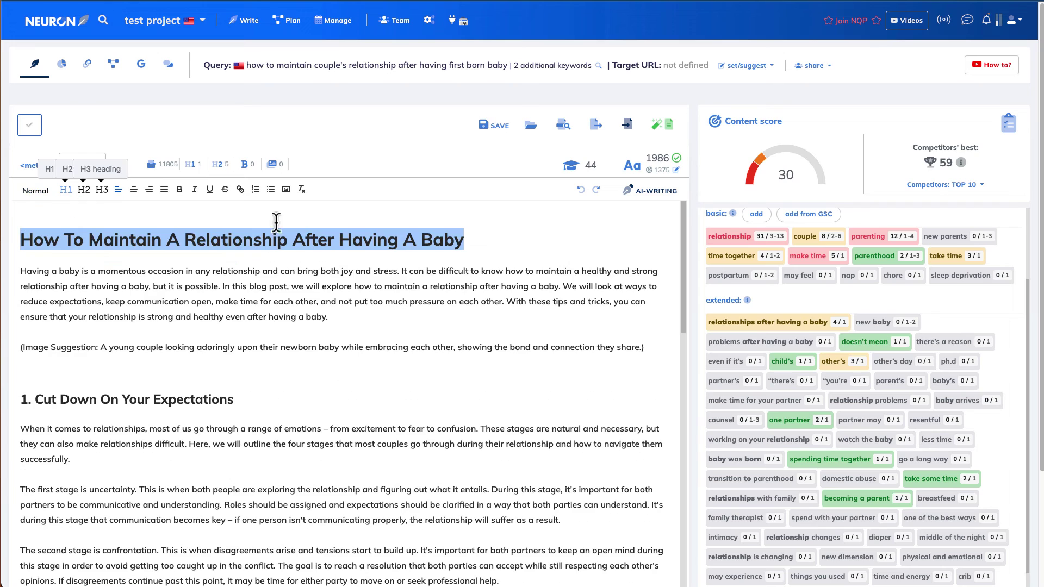
left_click(502, 251)
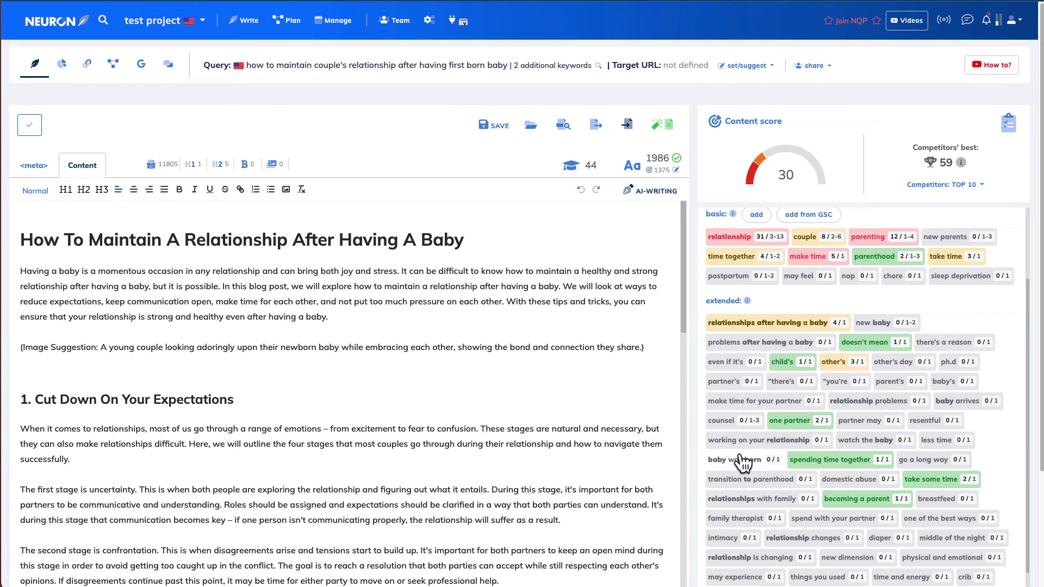
Step: Add suggested terms like 'new' and 'Healthy' to the title and text, reaching score 47
scroll(741, 464, "down", 3)
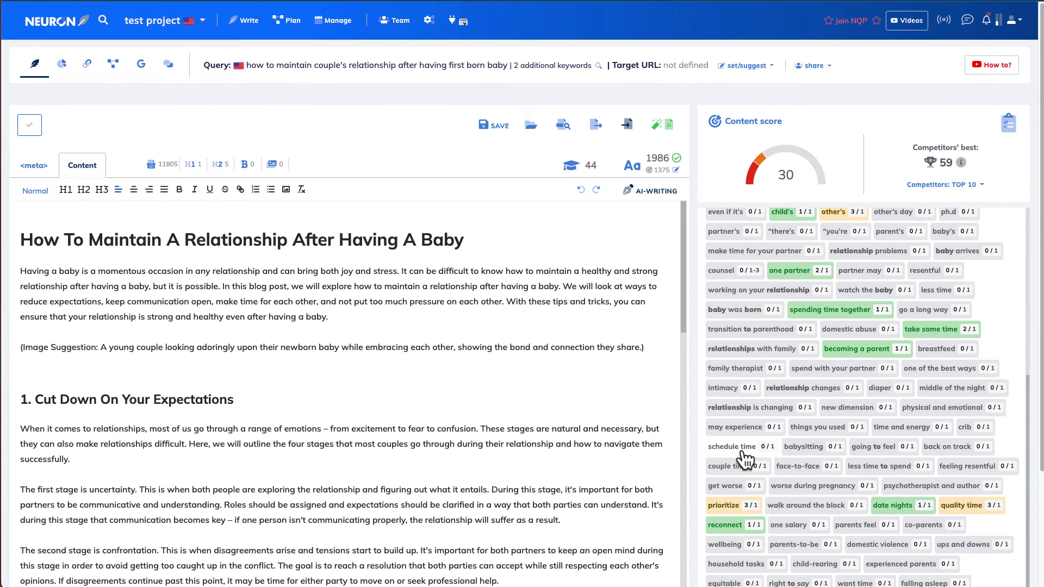
scroll(745, 462, "up", 5)
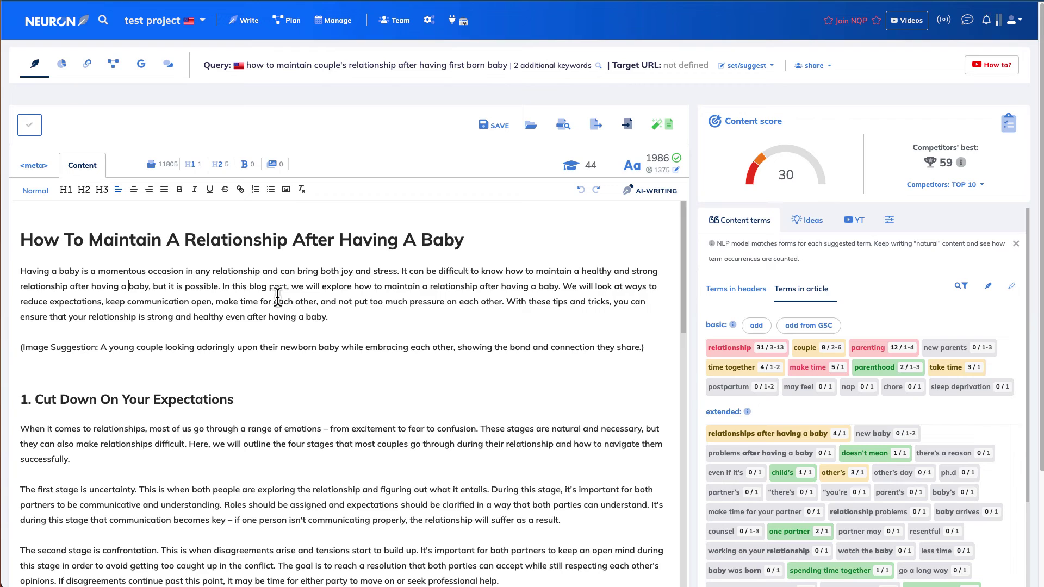
type("new")
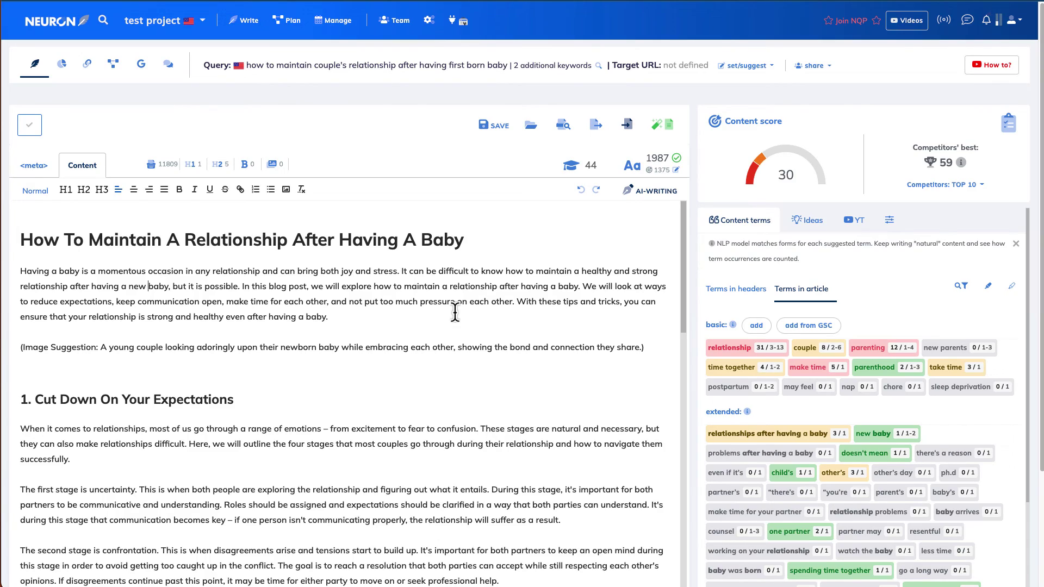
scroll(455, 313, "down", 10)
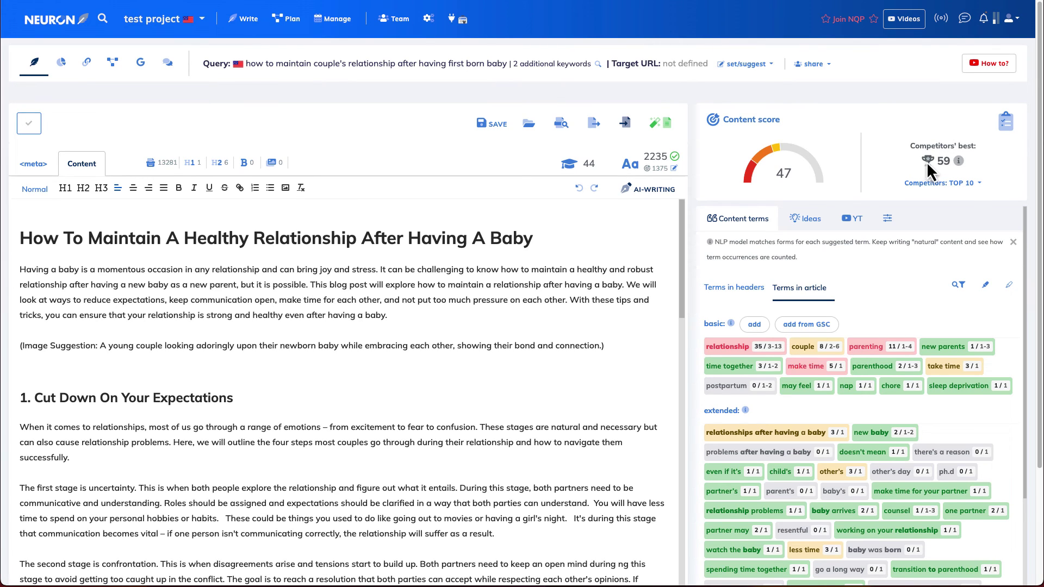
mouse_move(958, 165)
mouse_move(594, 168)
scroll(864, 326, "down", 5)
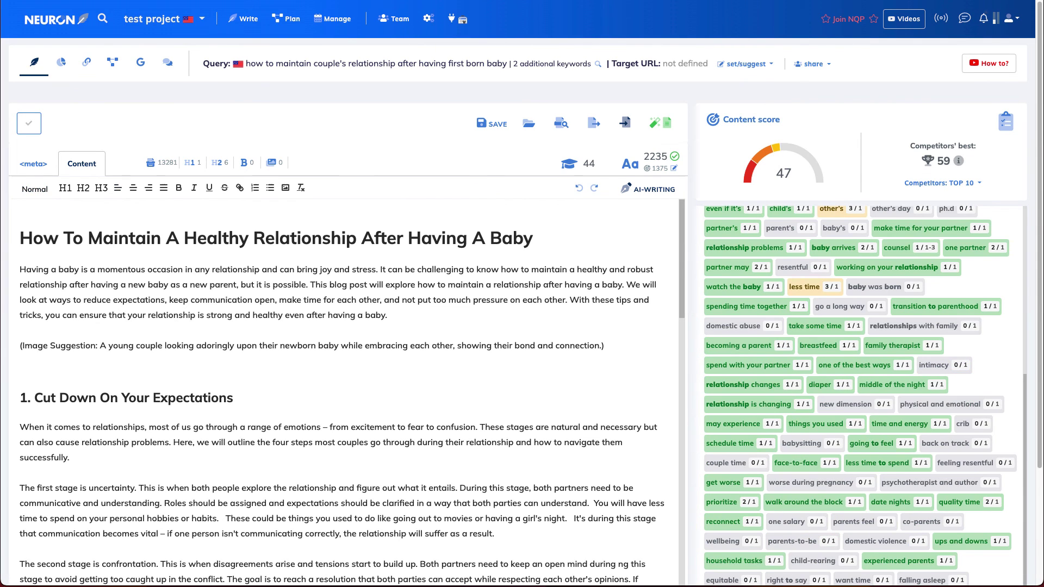